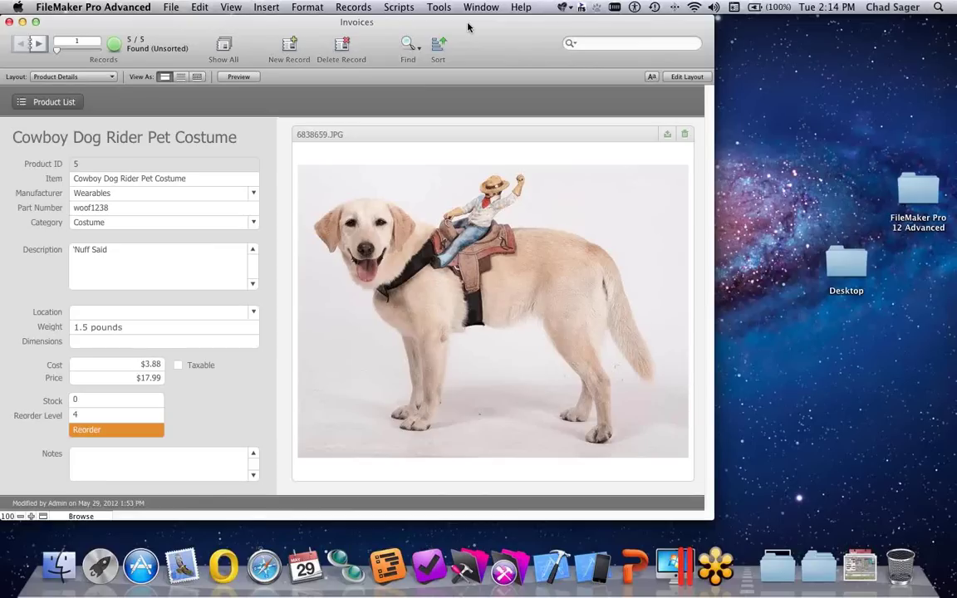
- Switch the Product Details layout to Layout mode and show the Accessibility Inspector for the Item field
key("super+l")
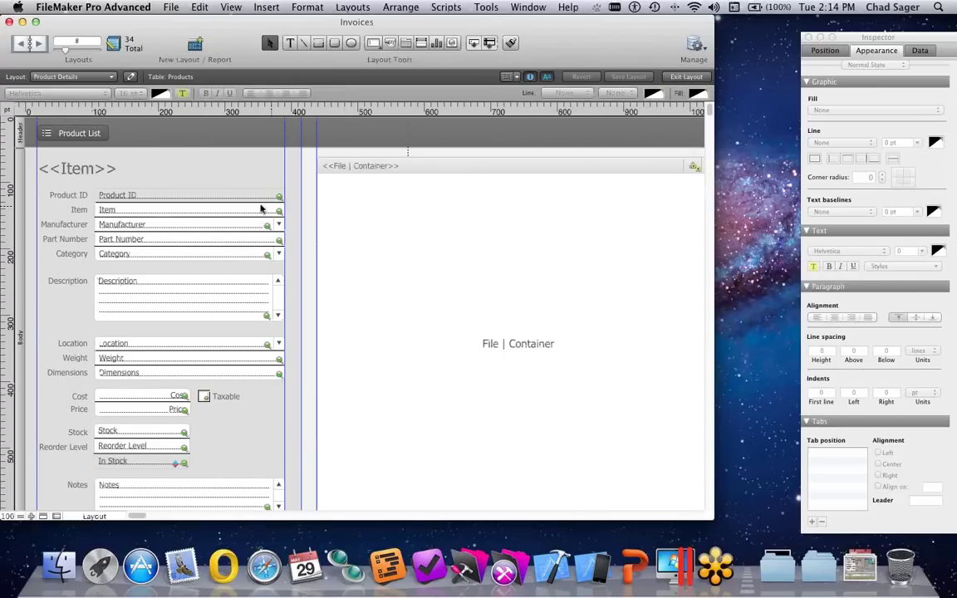
left_click(122, 210)
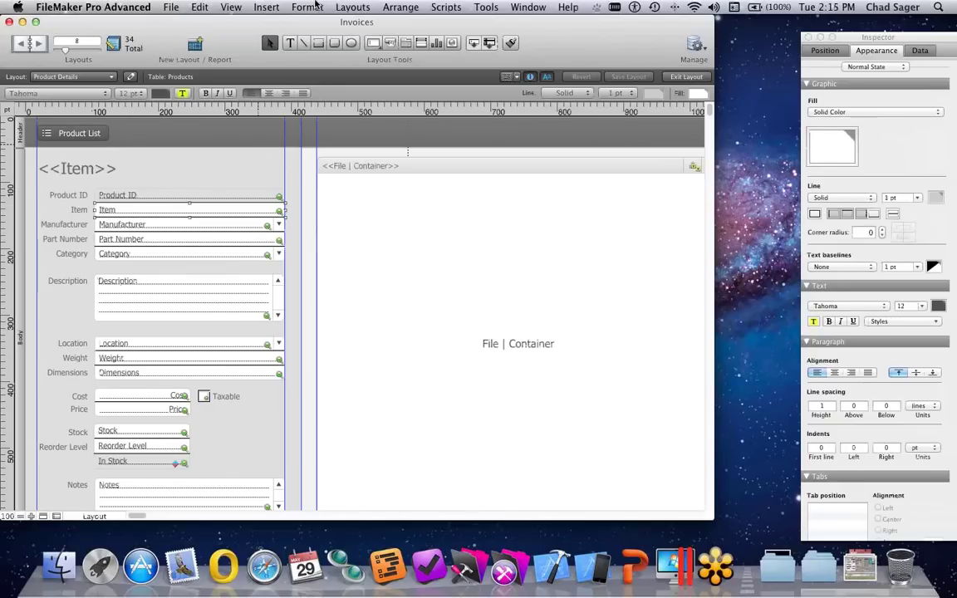
left_click(230, 7)
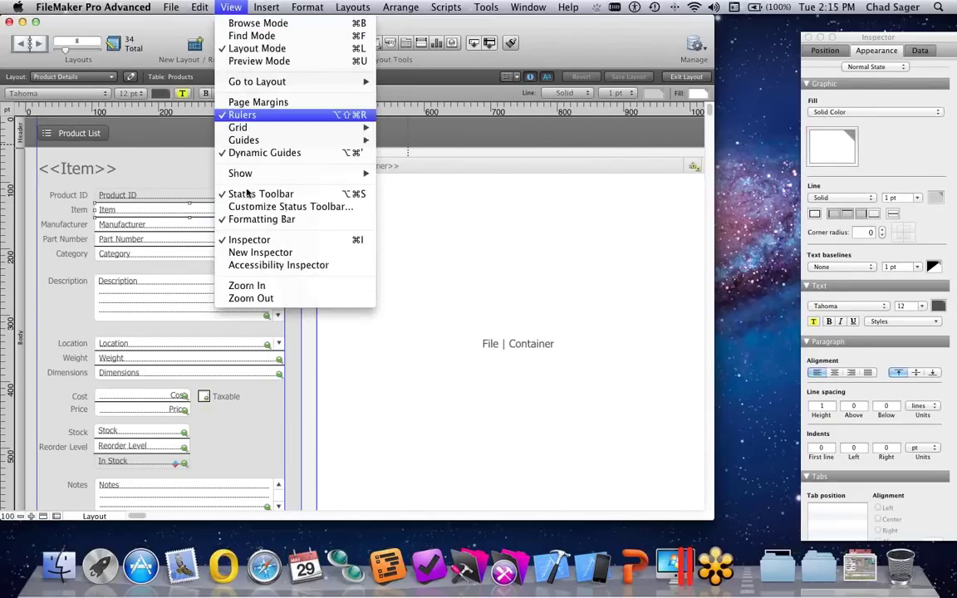
left_click(251, 265)
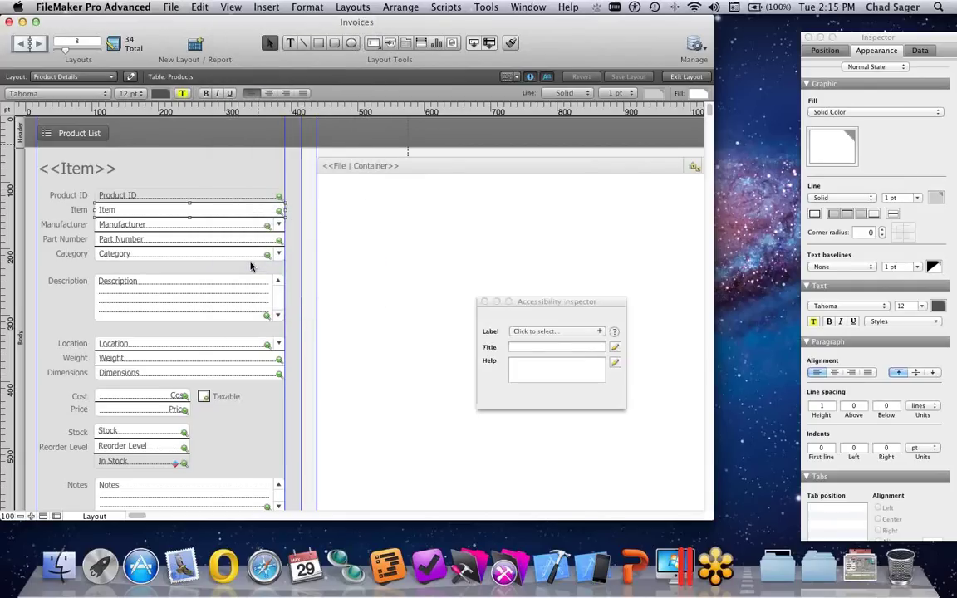
left_click_drag(526, 304, 350, 168)
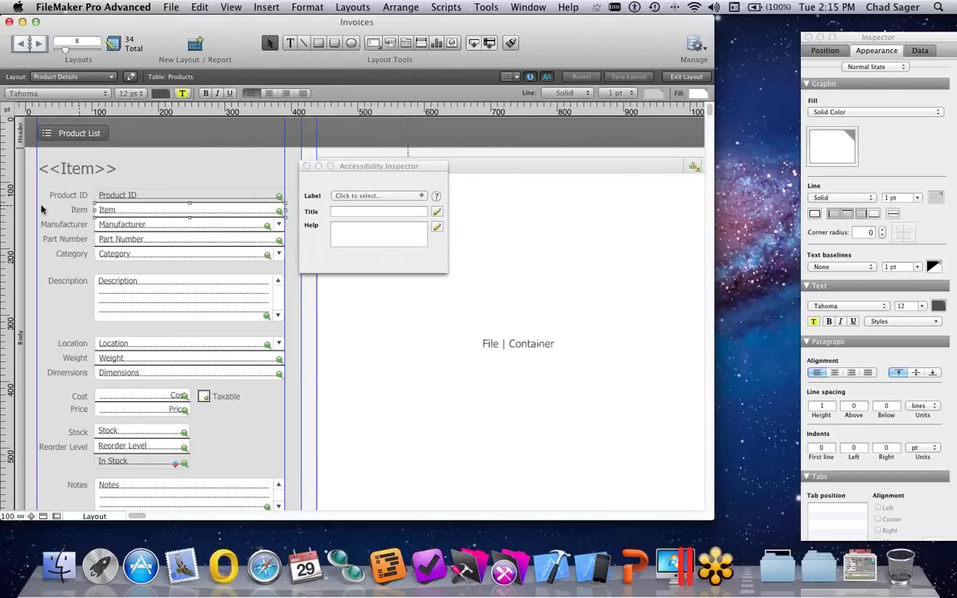
- Assign the "Item" text beside the Item field as that field's accessibility label
left_click(361, 196)
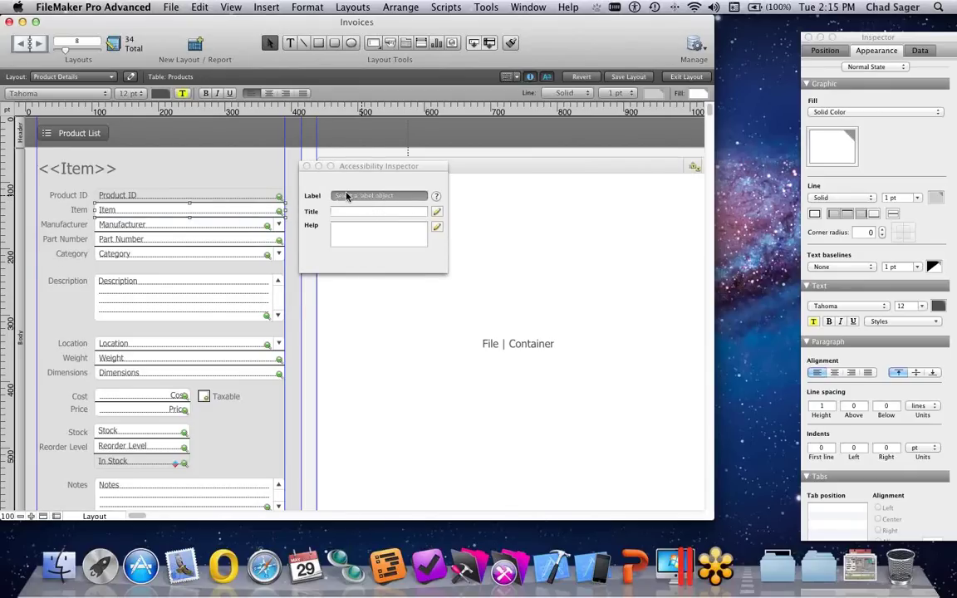
left_click(74, 212)
mouse_move(126, 212)
left_mouse_down()
mouse_move(187, 212)
mouse_move(127, 212)
left_mouse_up()
- Change the Item field's label text to "Item Number", check the field's accessibility label and close the Accessibility Inspector
left_click(78, 212)
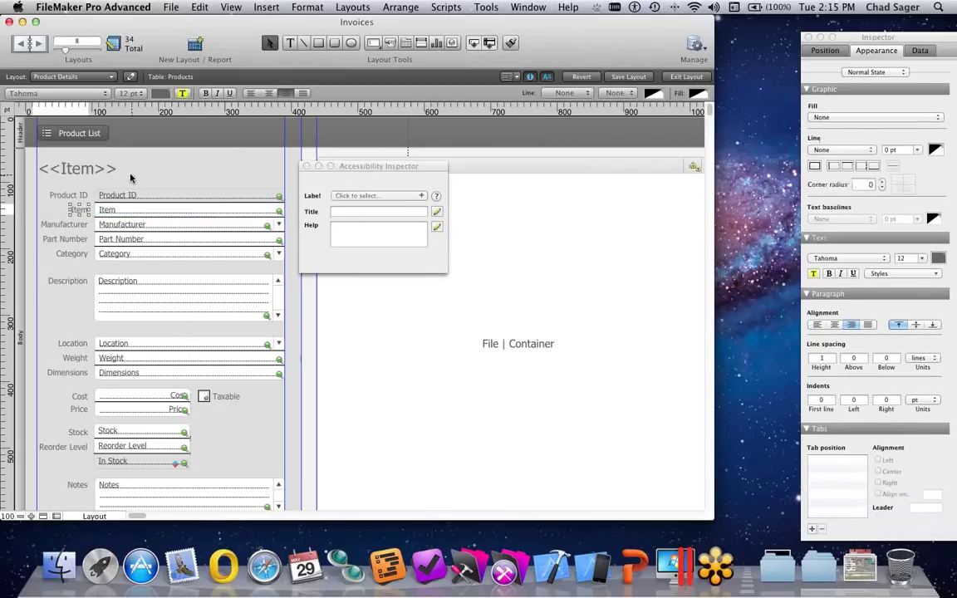
key("Return")
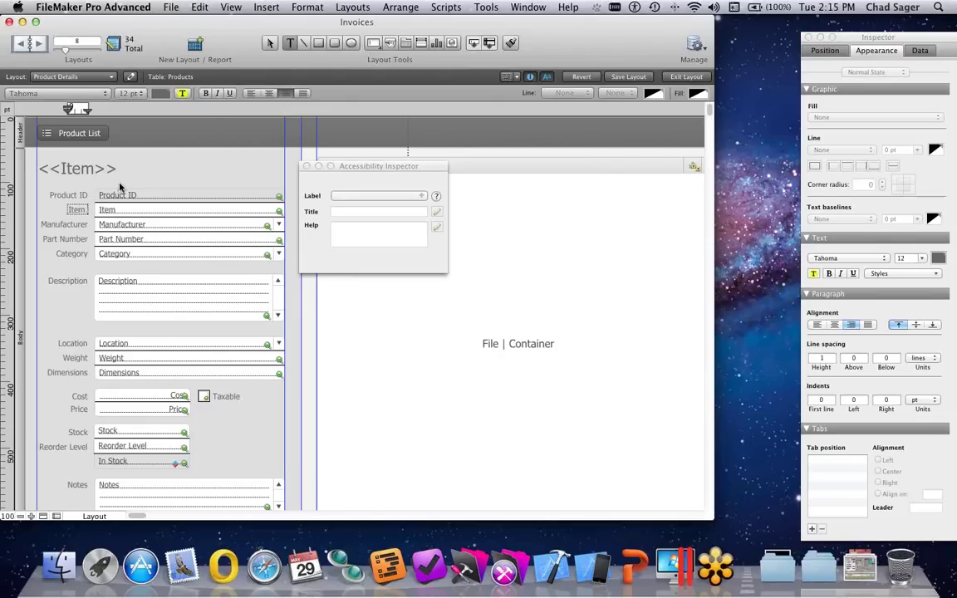
type("Number")
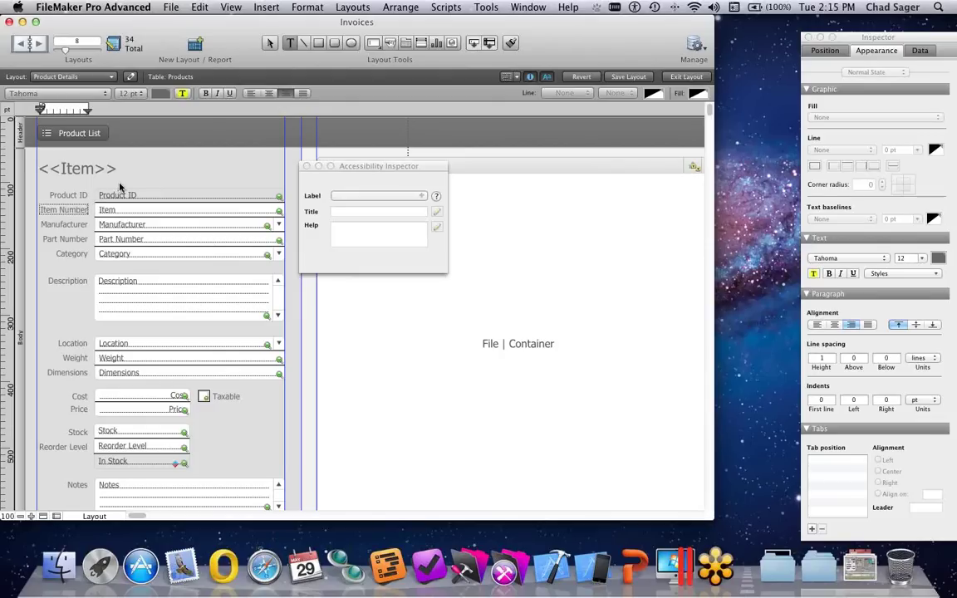
key("Escape")
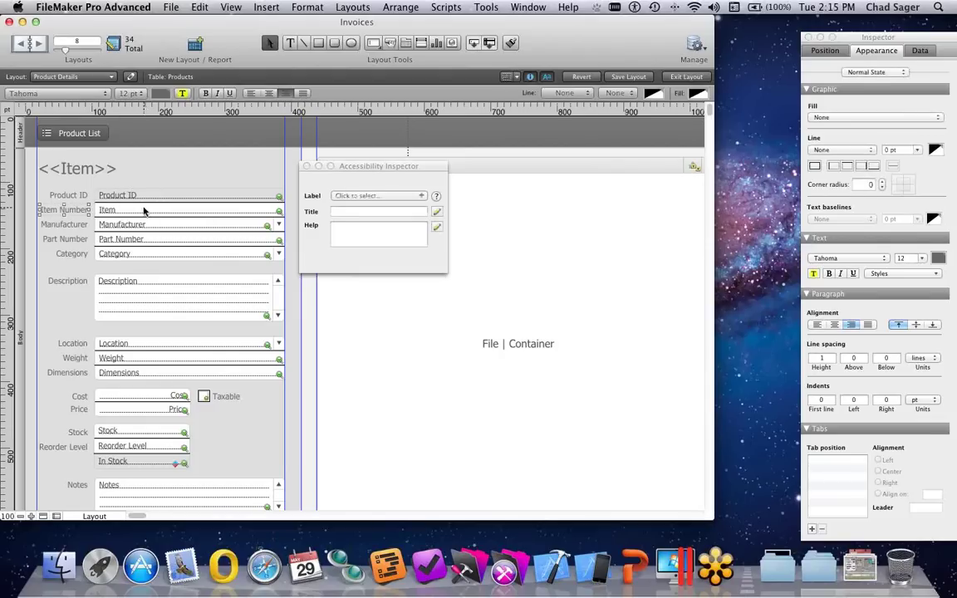
left_click(143, 211)
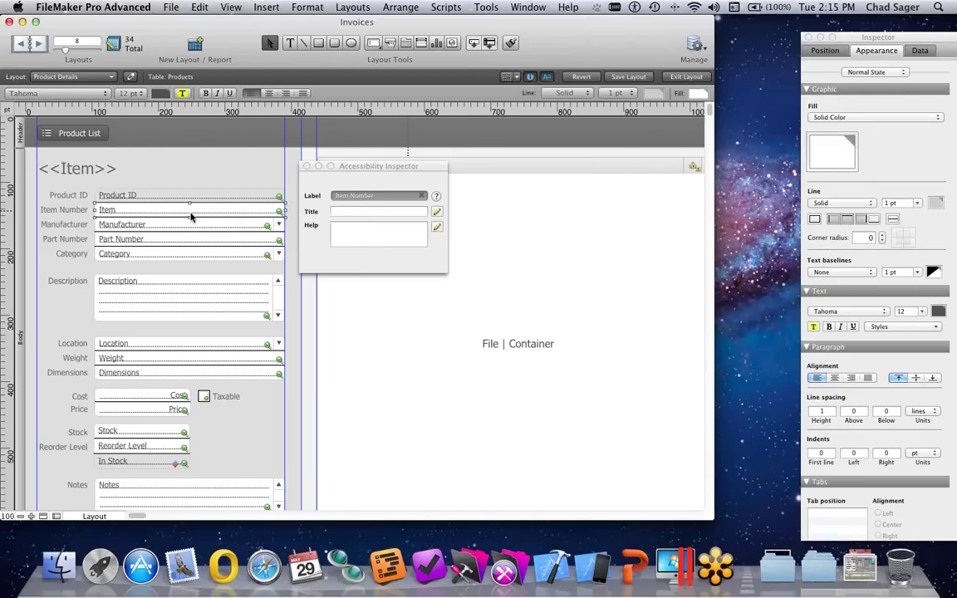
left_click(307, 167)
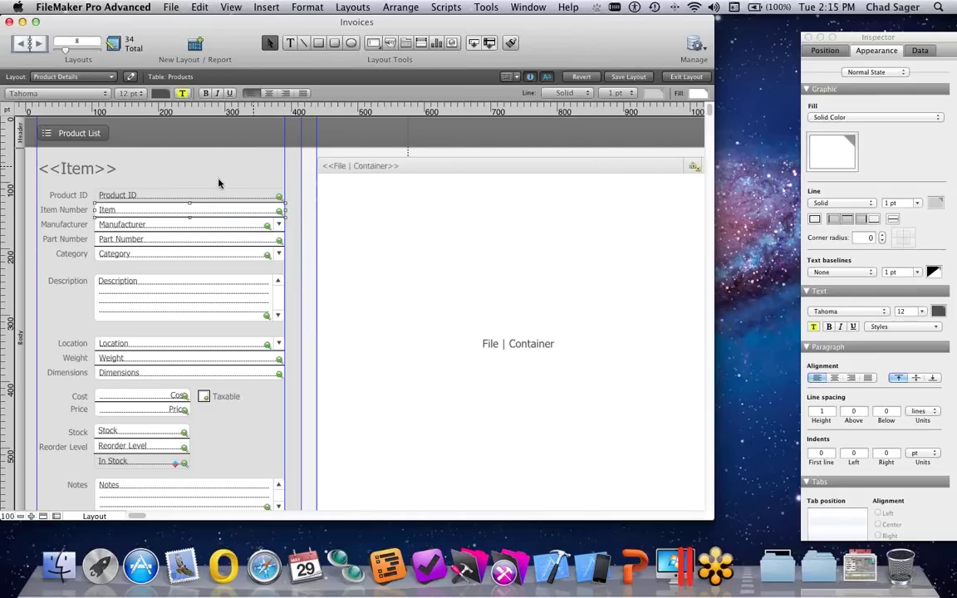
- Enlarge the layout window and reopen the Accessibility Inspector for the File | Container field, clear of the image area
left_click(370, 204)
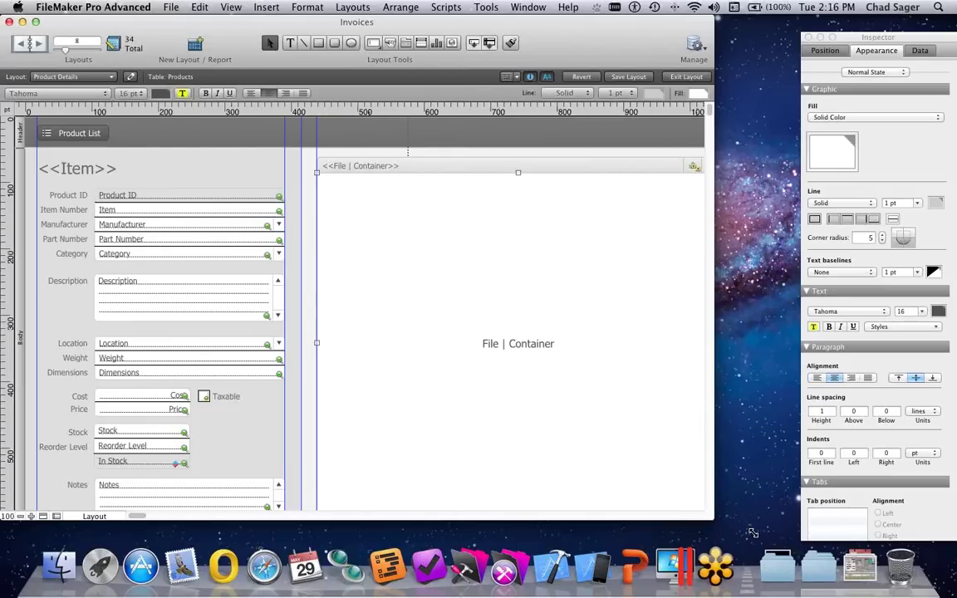
left_click_drag(752, 532, 787, 542)
left_click(231, 6)
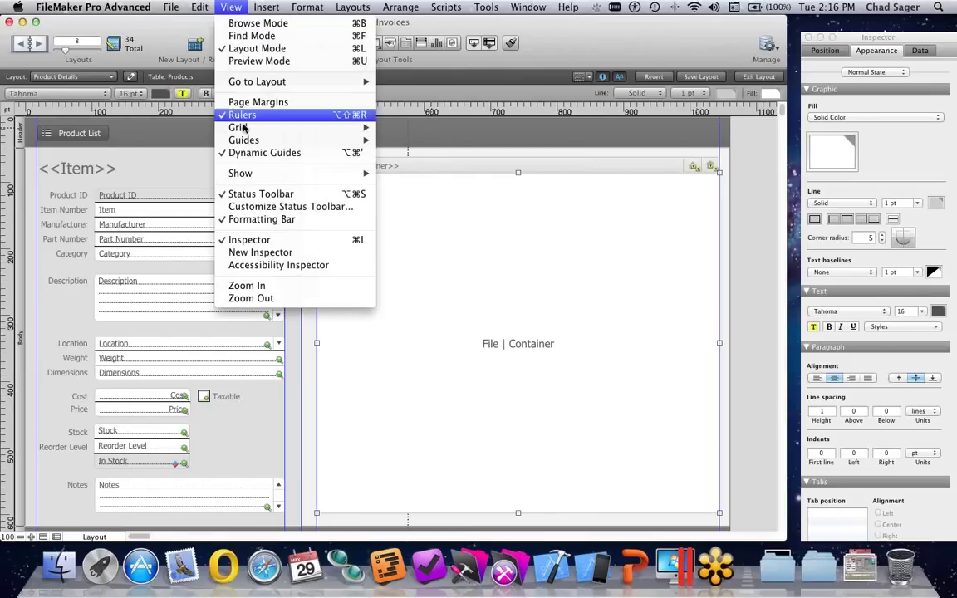
left_click(267, 266)
left_click_drag(387, 170, 252, 121)
left_click(366, 135)
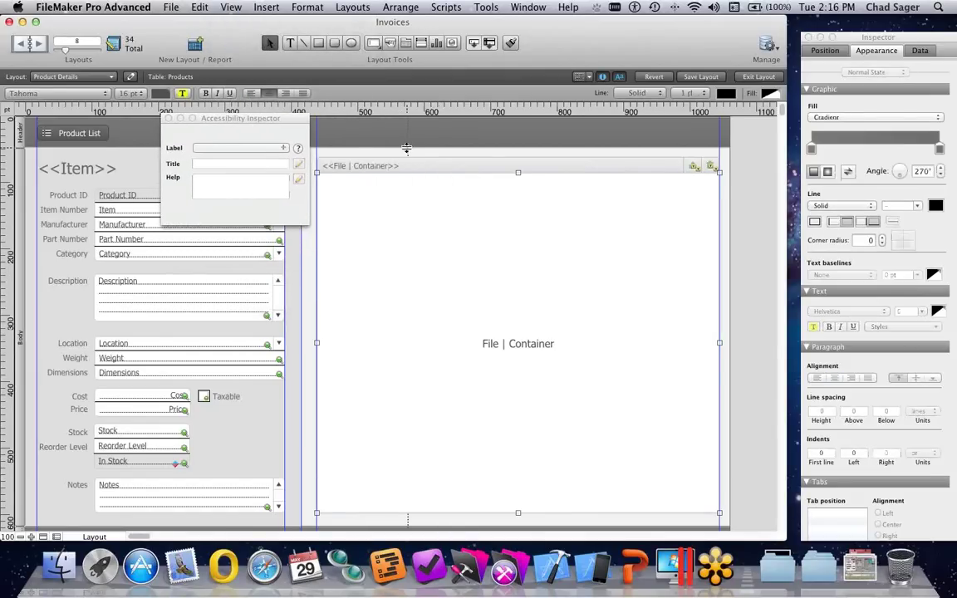
left_click(371, 216)
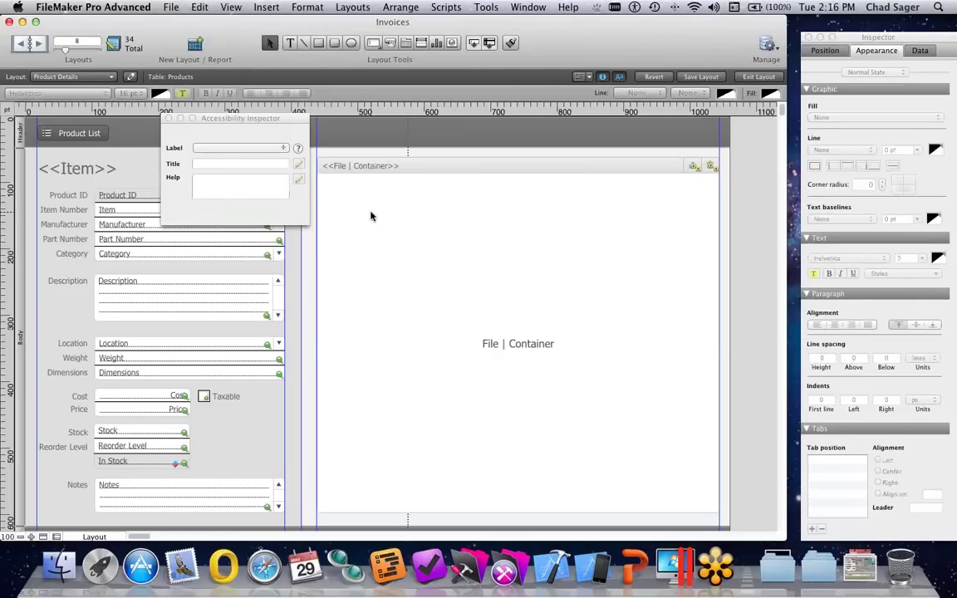
- Enter "Product Image " & as the container field's accessibility title and try to pick the Description field from the layout
left_click(264, 164)
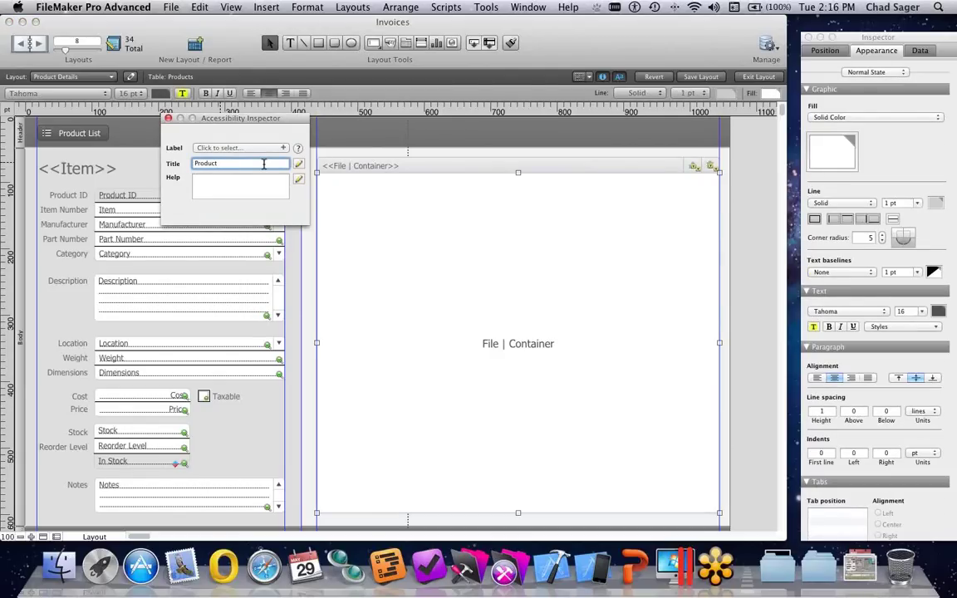
type("Product Image \"")
key("Up")
key("BackSpace")
left_click(146, 304)
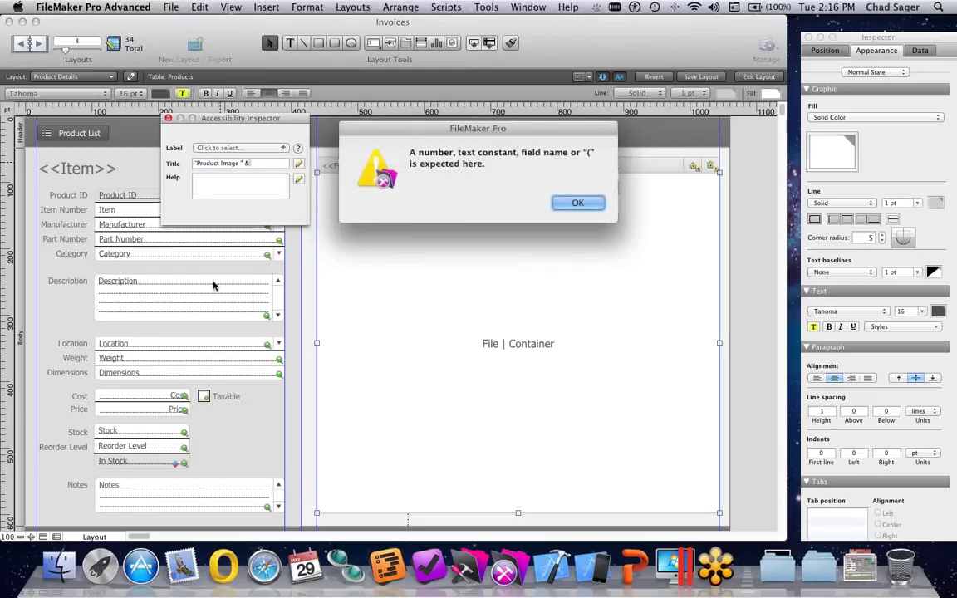
left_click(580, 203)
- Complete the accessibility title in the Specify Calculation dialog as "Product Image " & Products::Description
left_click(298, 163)
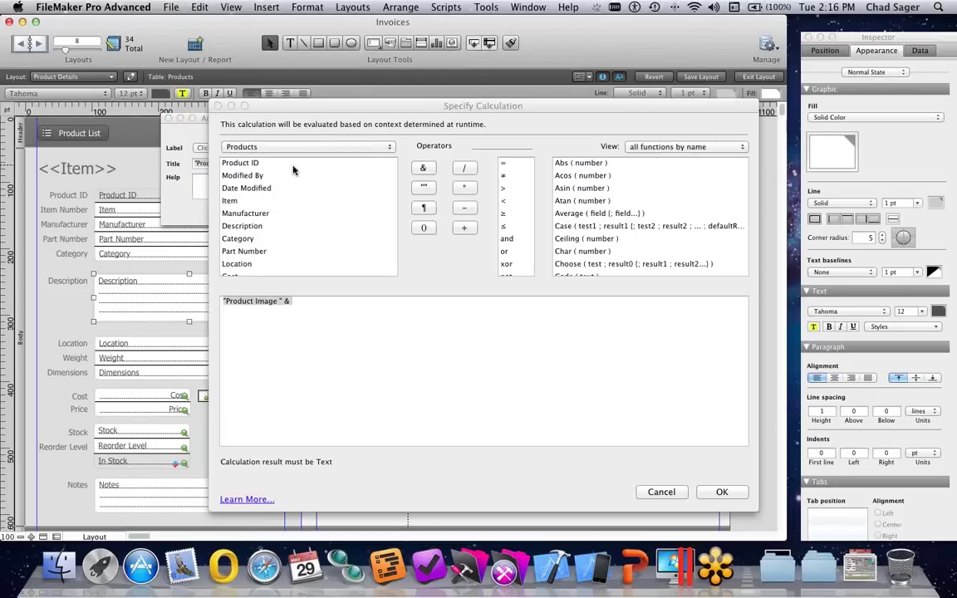
left_click(249, 223)
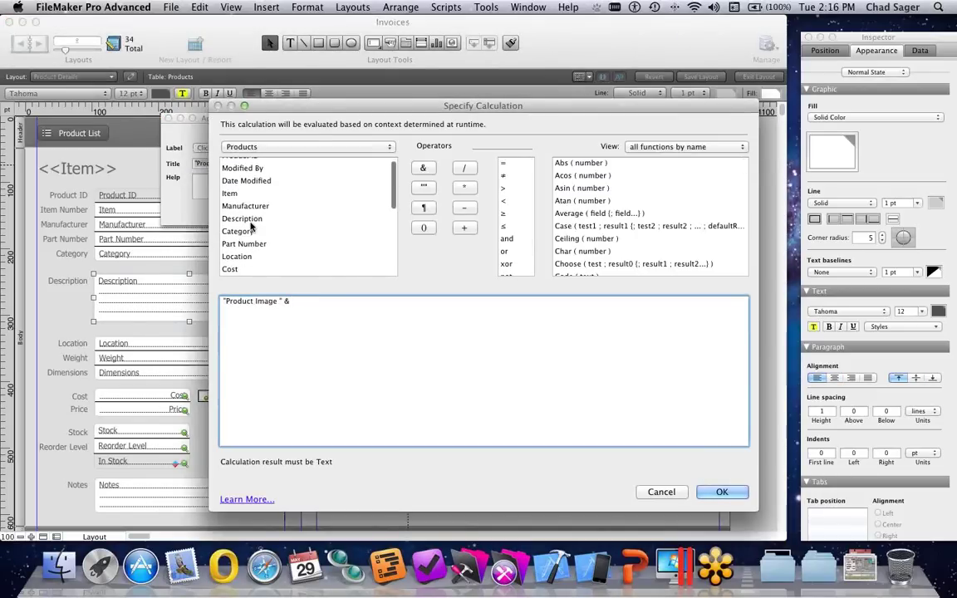
left_click(400, 305)
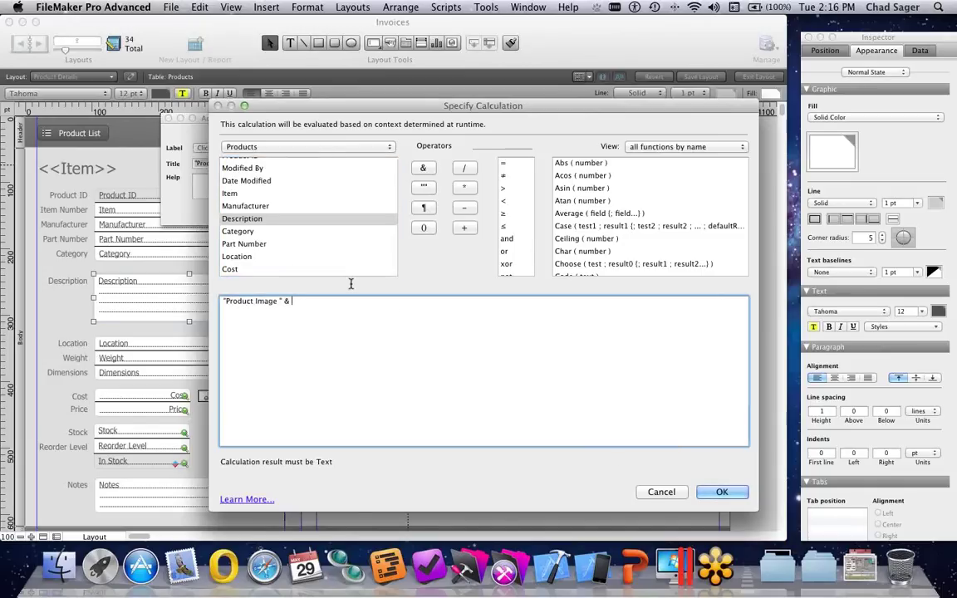
double_click(250, 220)
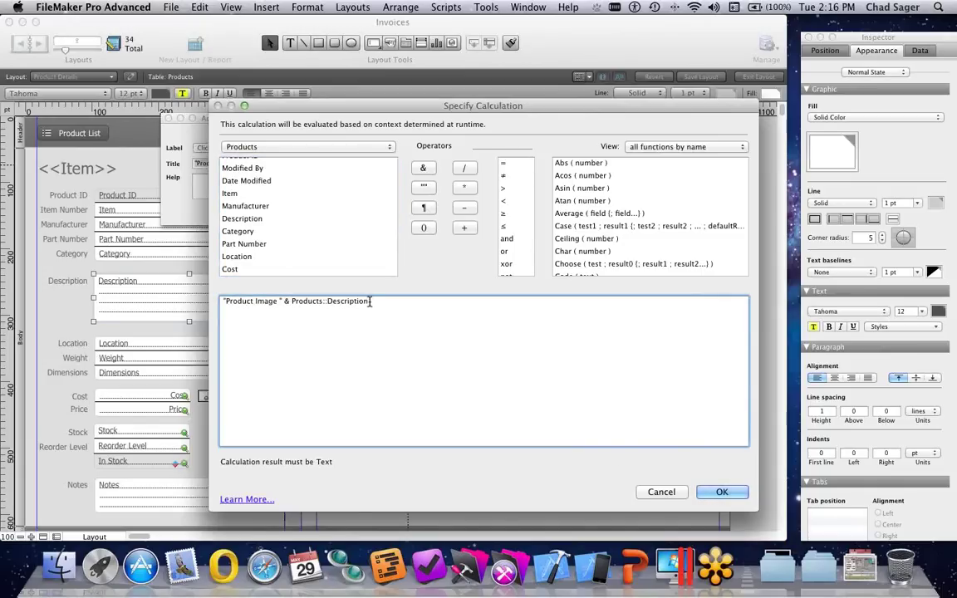
left_click_drag(371, 303, 214, 312)
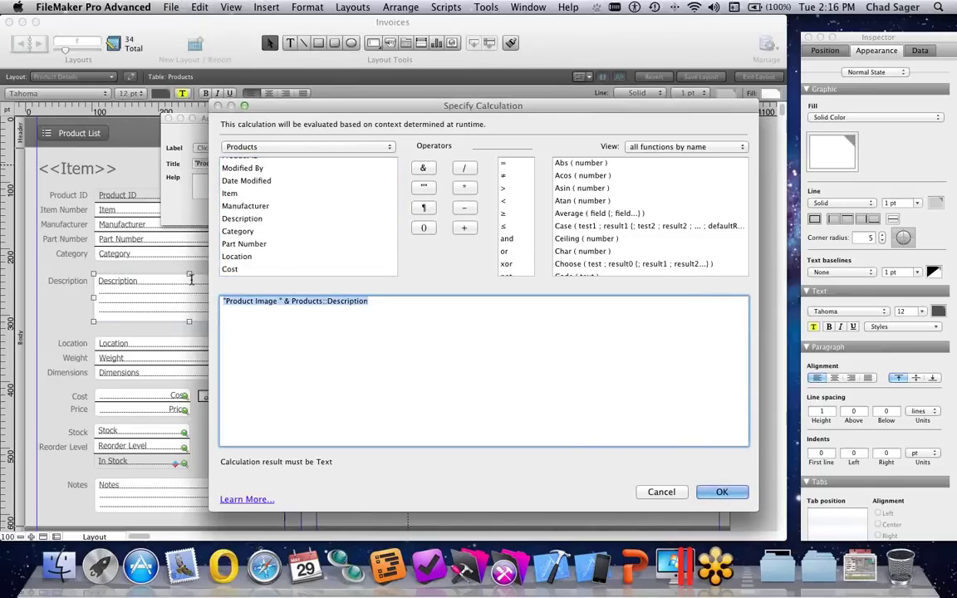
left_click(710, 492)
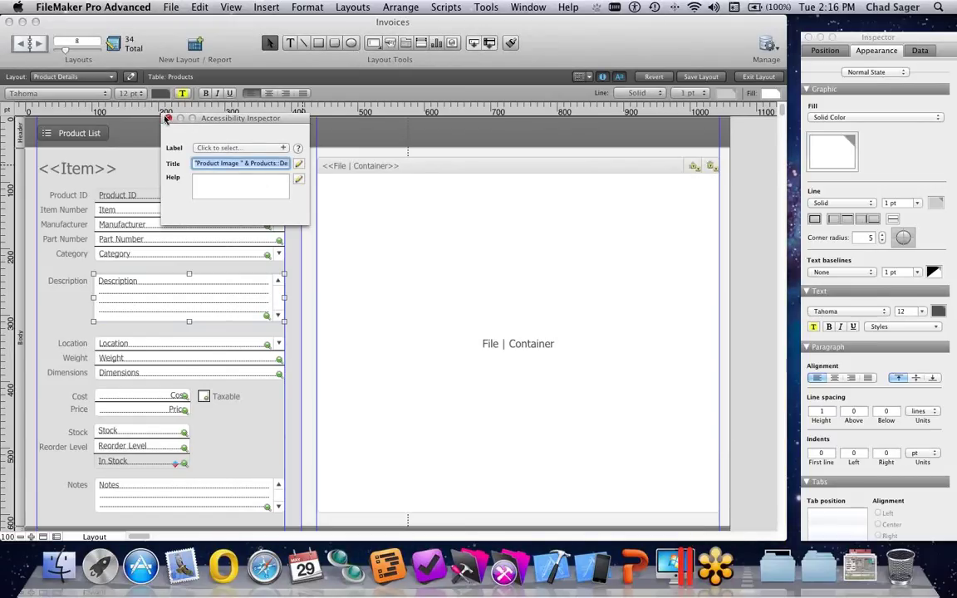
- Close the Accessibility Inspector and return to Browse mode, saving the layout changes
left_click(169, 122)
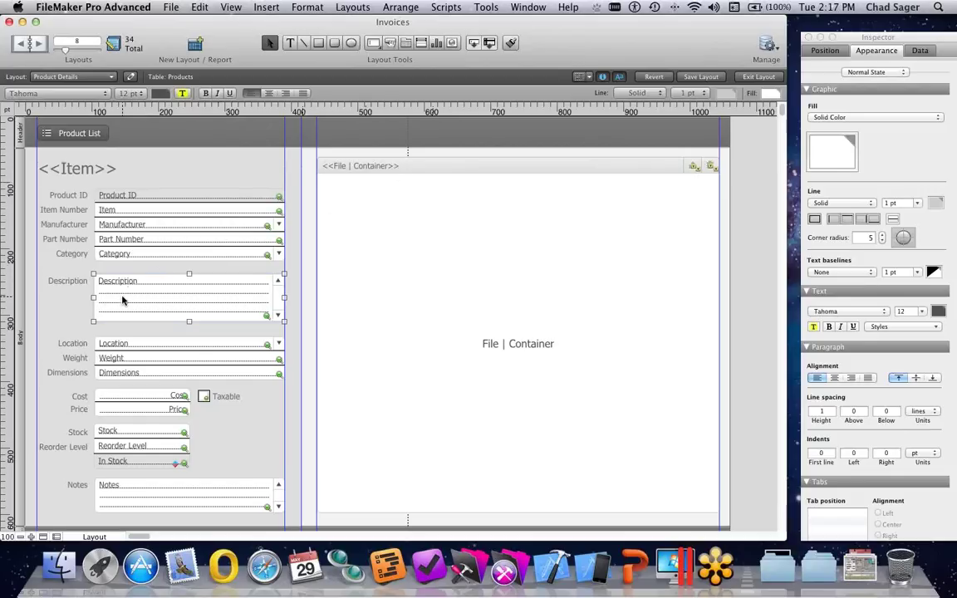
key("super+b")
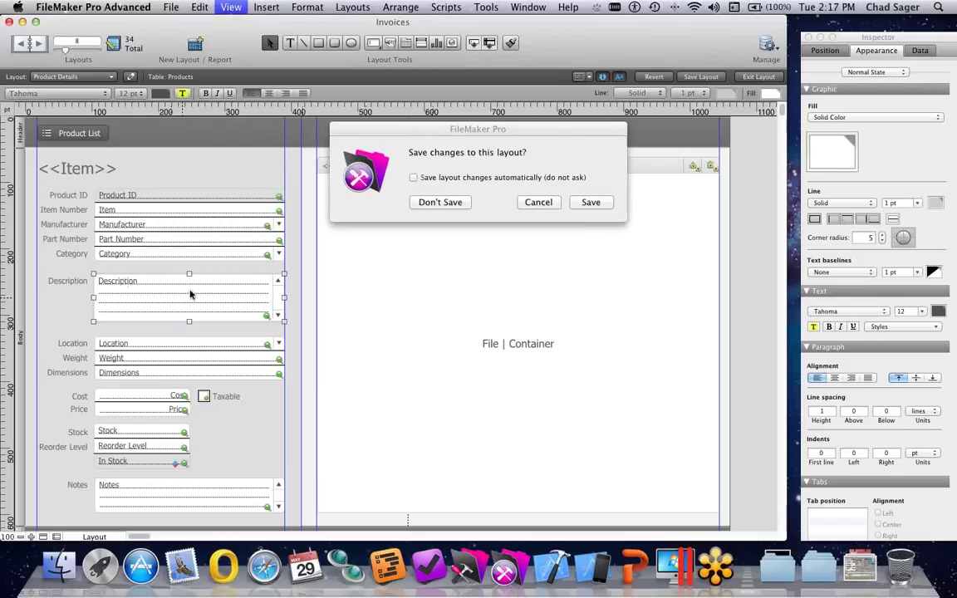
left_click(585, 202)
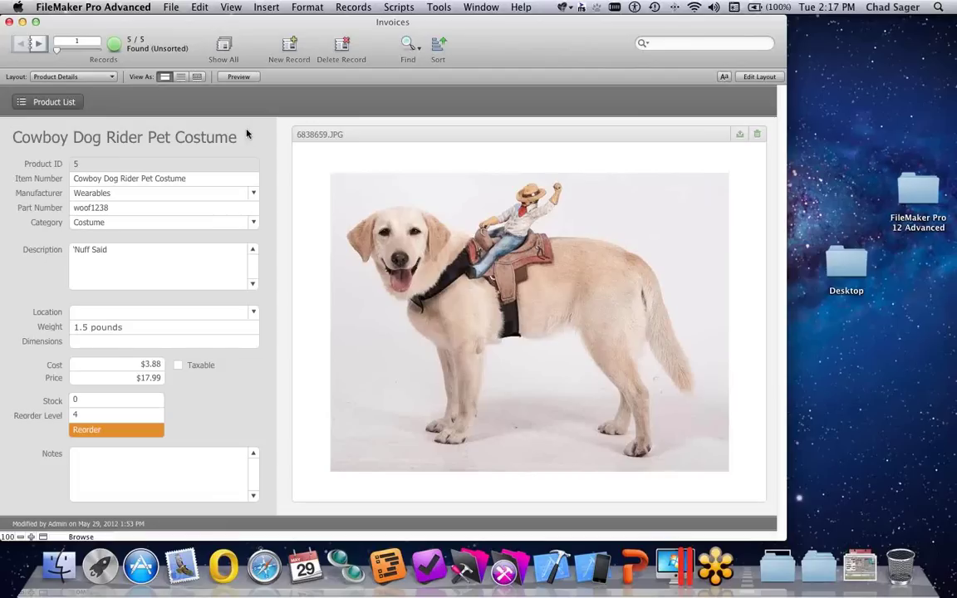
- Replace the Cowboy Dog Rider Pet Costume record's description with "Silly Cowboy on a dog" and commit the record
left_click(147, 268)
key("super+a")
type("S")
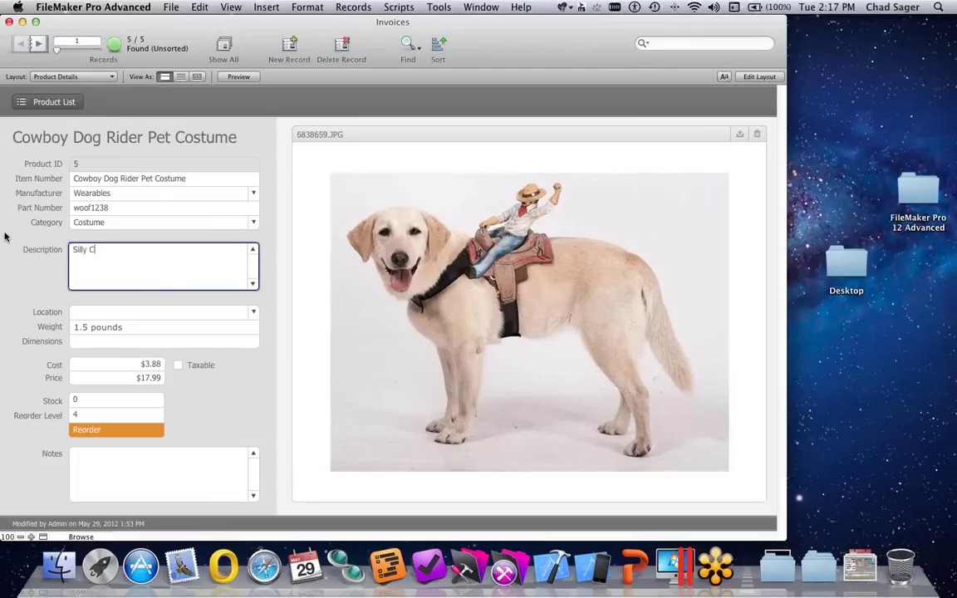
type("illy Cowboy on a dog")
left_click(205, 150)
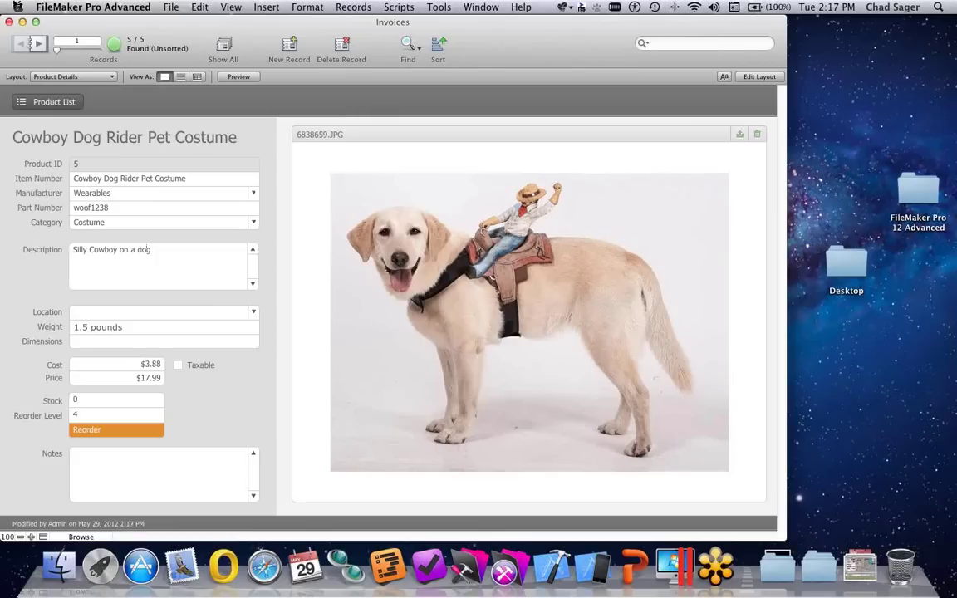
- Switch to System Preferences and turn on VoiceOver in the Universal Access settings
left_click(17, 8)
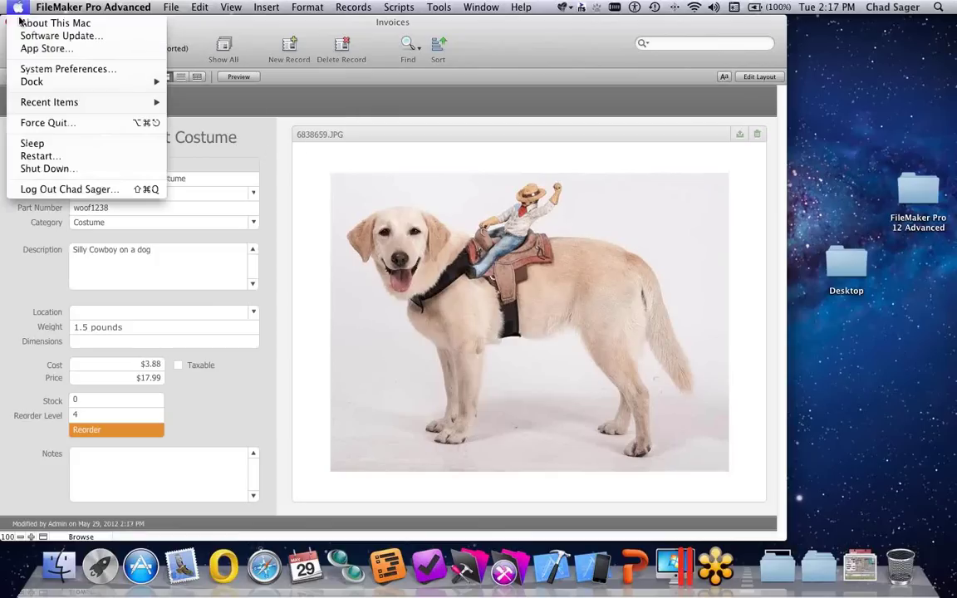
left_click(46, 70)
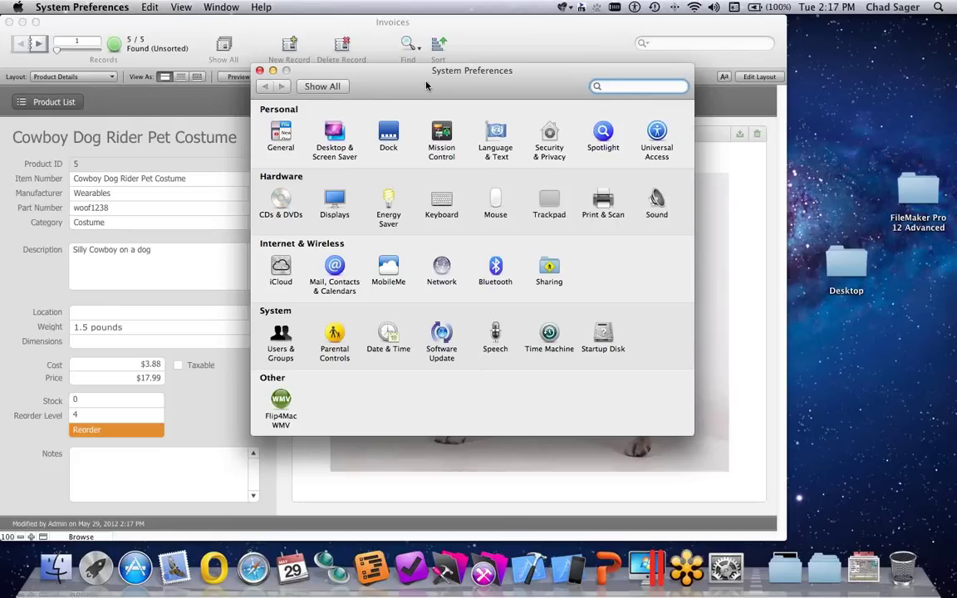
left_click(657, 136)
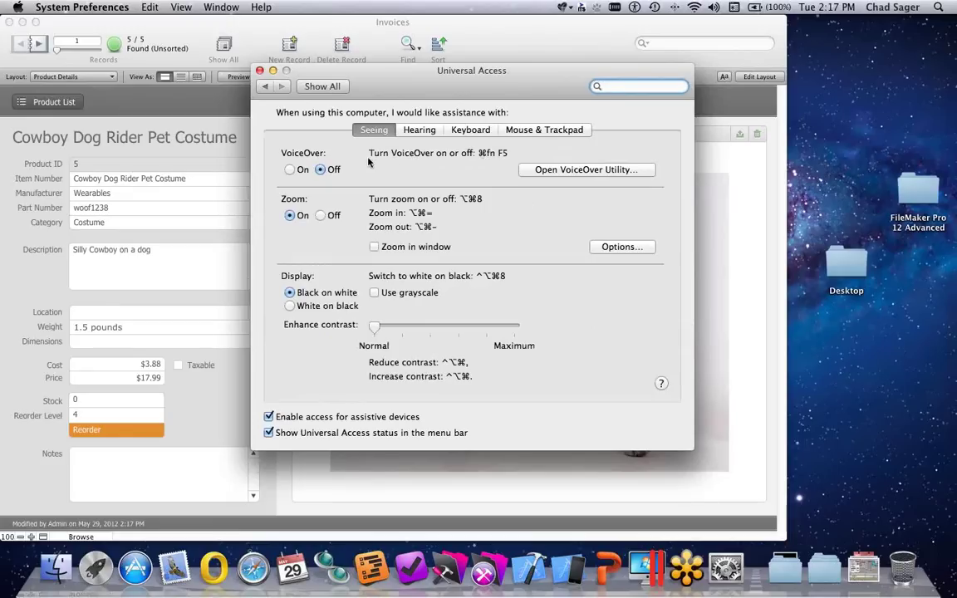
left_click(289, 170)
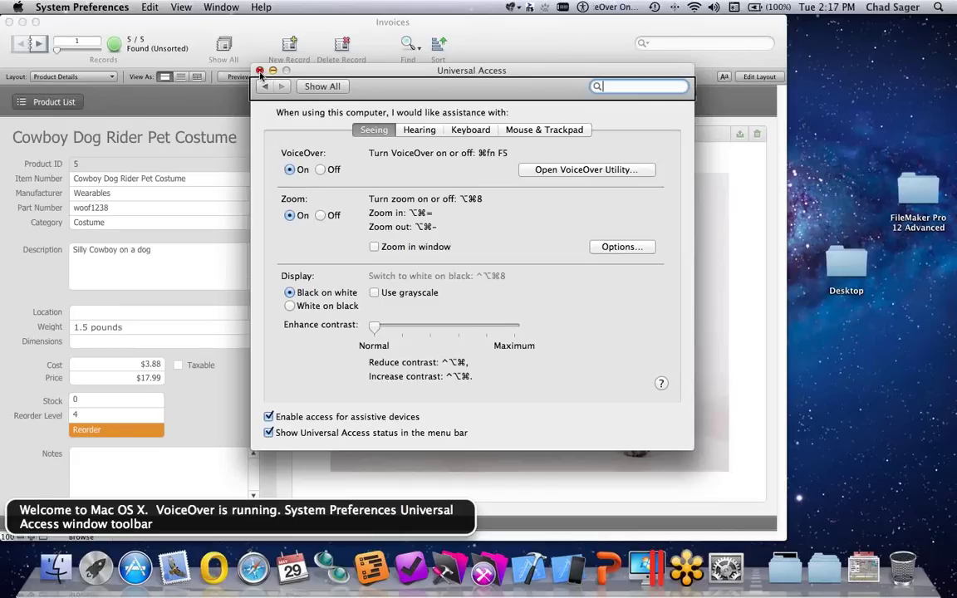
- Close the Universal Access preferences to return to the Invoices window and adjust the sound volume for VoiceOver
key("XF86AudioLowerVolume")
left_click(259, 71)
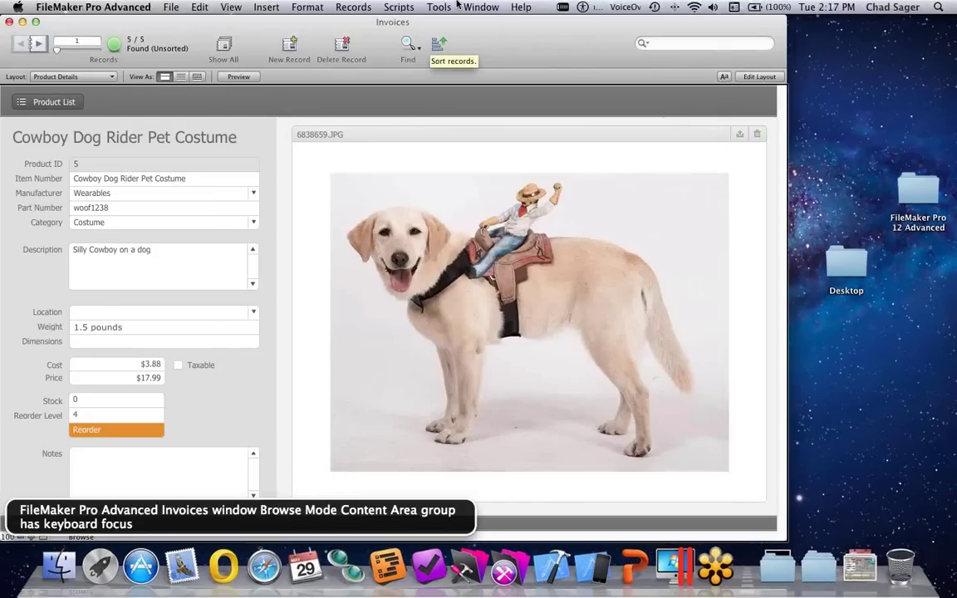
key("XF86AudioRaiseVolume")
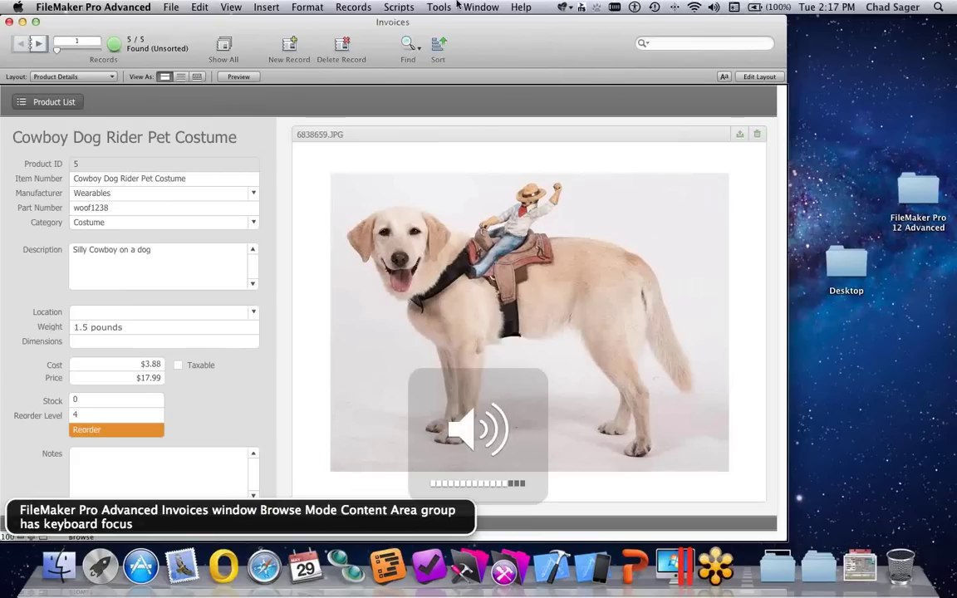
- Have VoiceOver read the Item Number field and move its caption panel up over the product picture
left_click(197, 180)
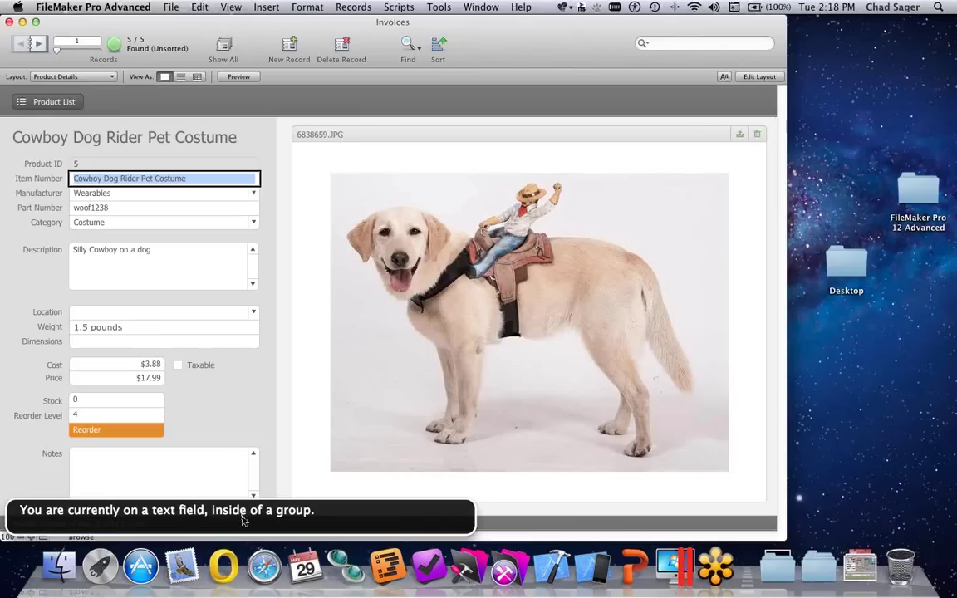
left_click_drag(281, 486, 554, 272)
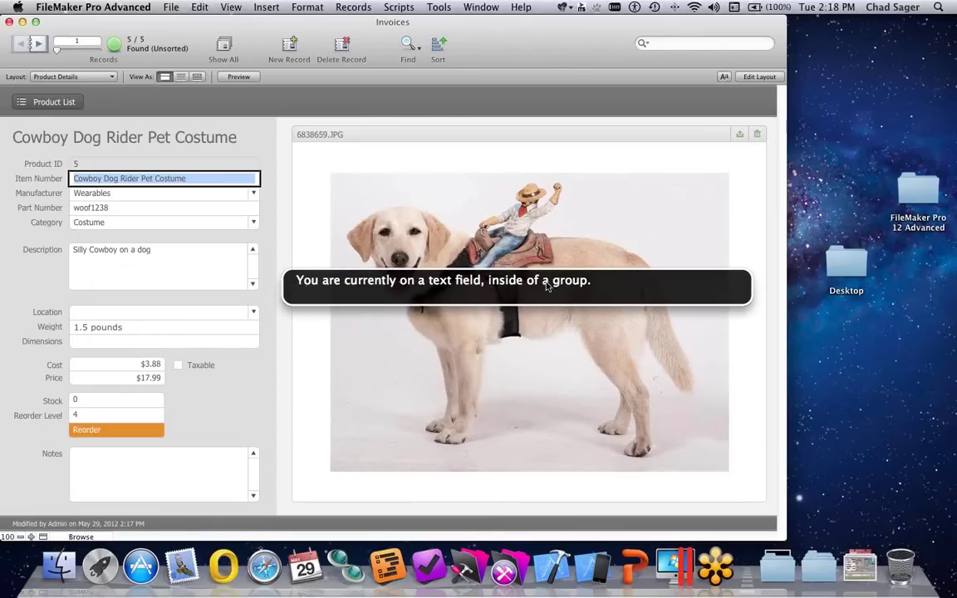
- Clear the Manufacturer value and have VoiceOver read the Item Number field and the emptied Manufacturer field
left_click(103, 197)
key("BackSpace")
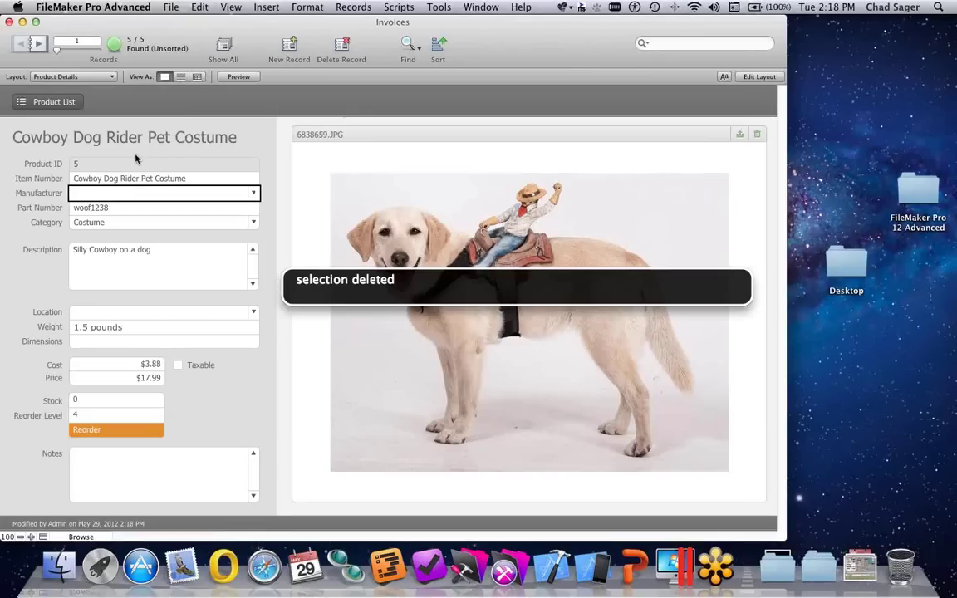
left_click(97, 181)
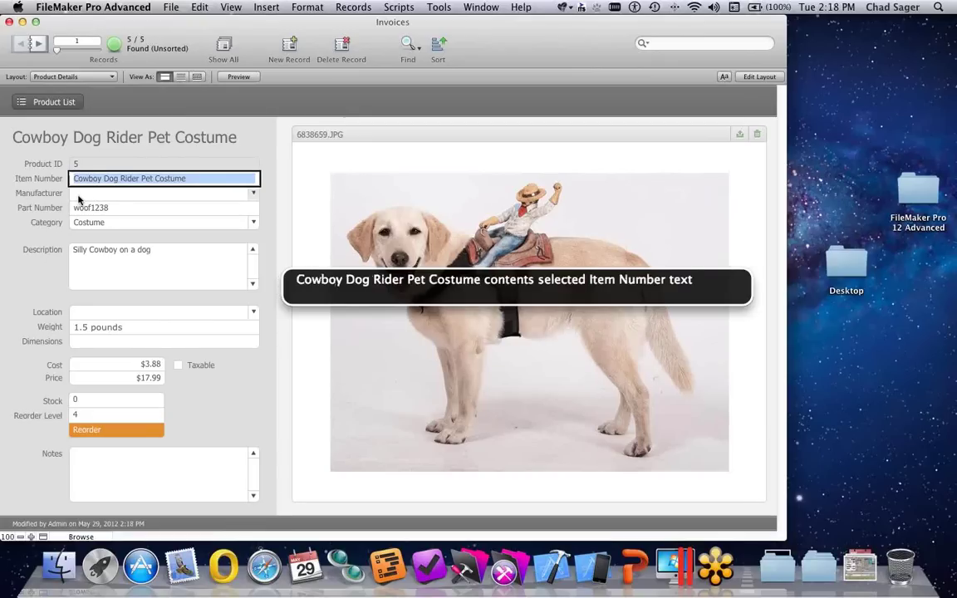
left_click(78, 194)
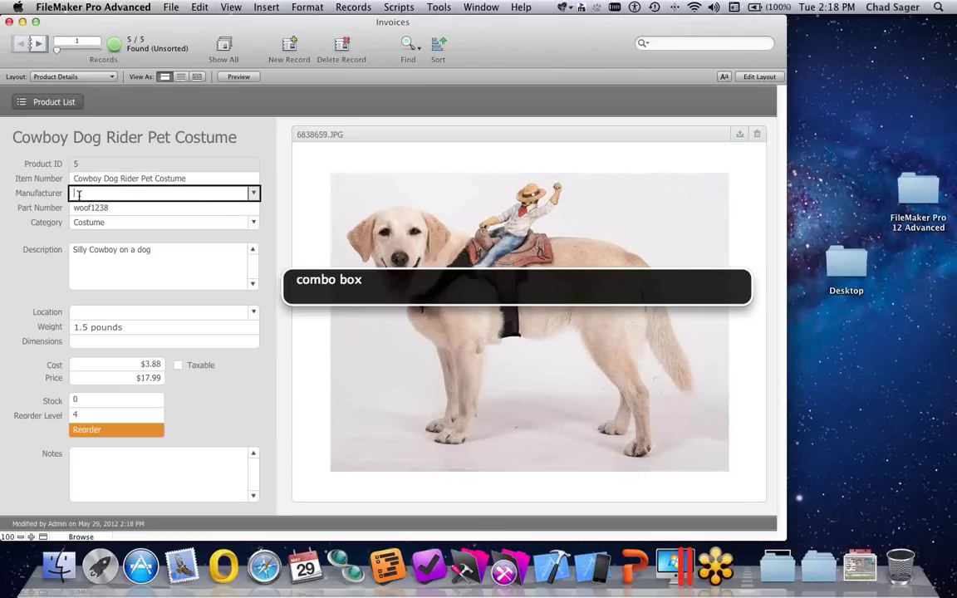
- Mute the sound and enter "Manufacturer" in the Manufacturer field
key("XF86AudioMute")
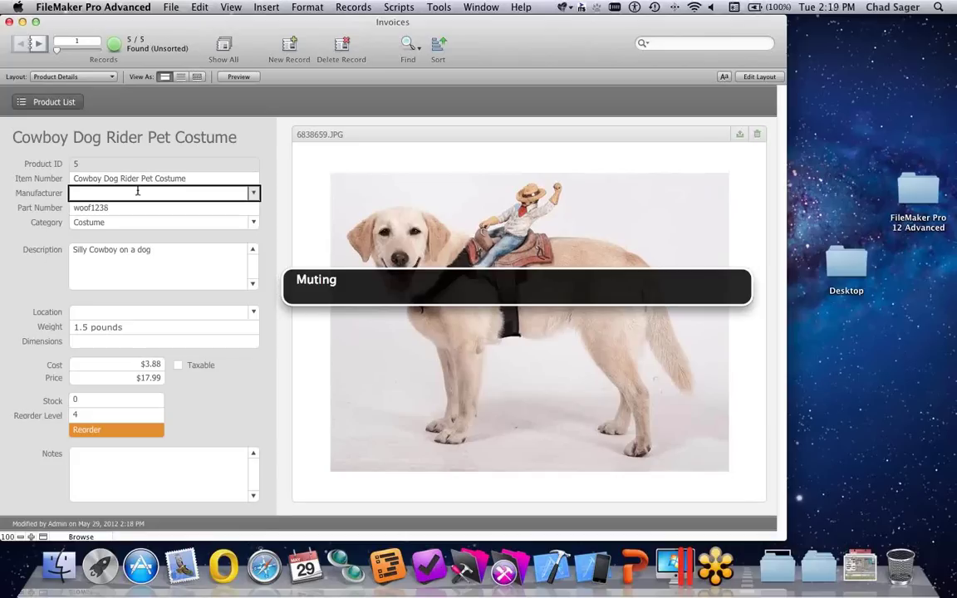
type("Mana")
key("BackSpace")
type("ufacturer")
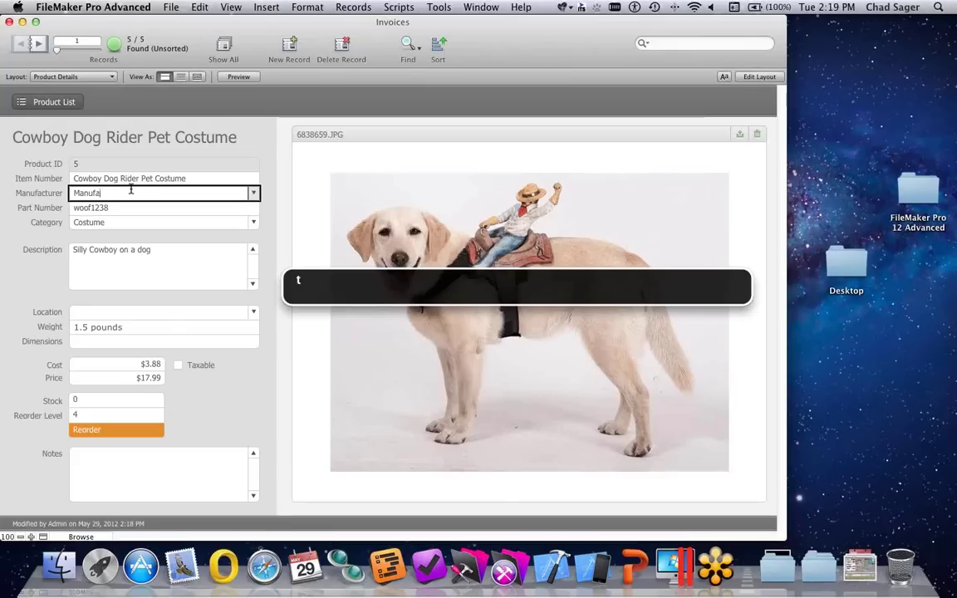
key("Tab")
- Switch to Layout mode and have VoiceOver read the Item Number and Manufacturer field objects
key("super+l")
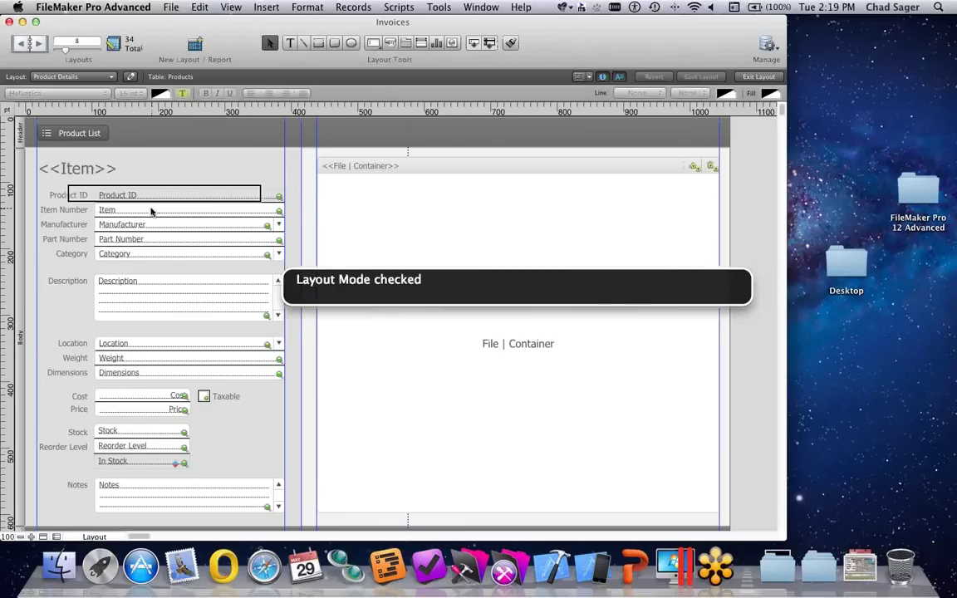
left_click(151, 210)
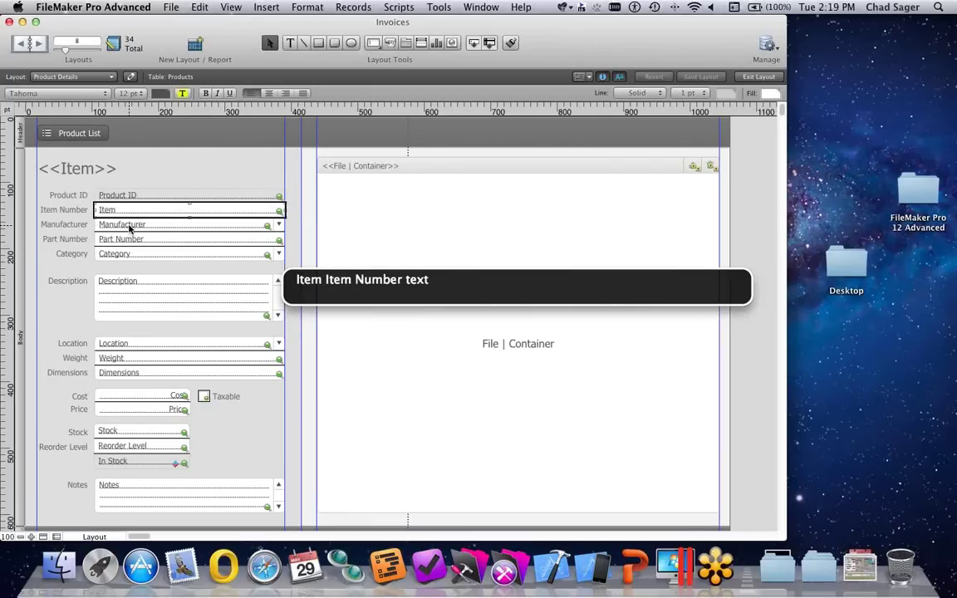
left_click(129, 225)
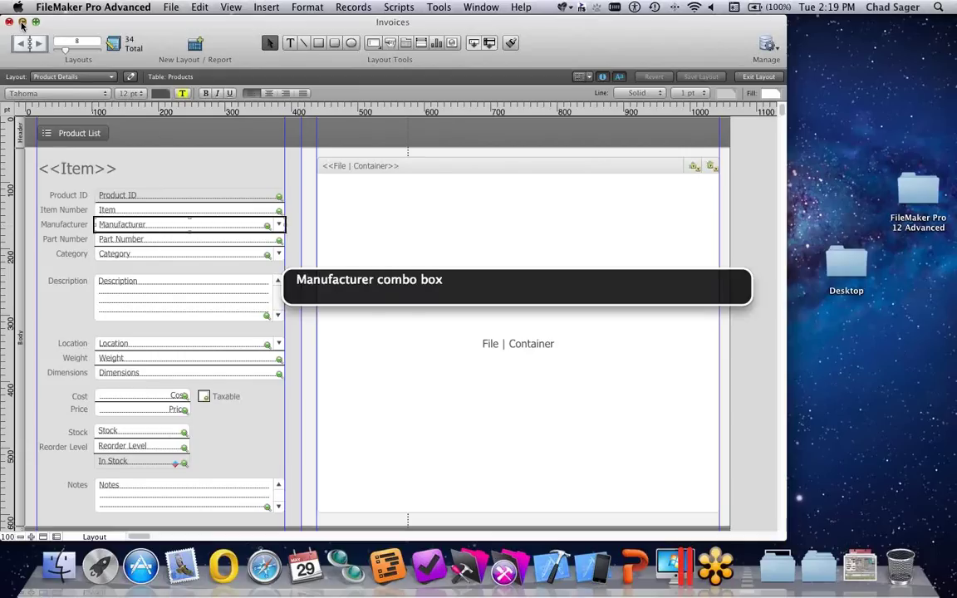
- Minimize the Invoices window to bring up Invoices Accesible and turn the sound back on at a lower volume
left_click(22, 23)
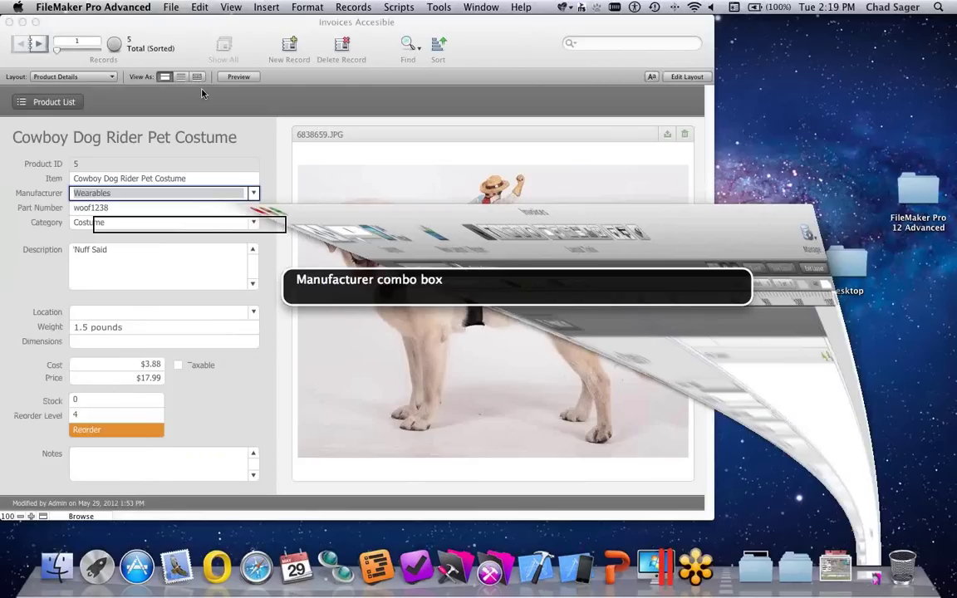
key("XF86AudioLowerVolume")
key("XF86AudioLowerVolume")
key("XF86AudioLowerVolume")
key("XF86AudioLowerVolume")
key("XF86AudioLowerVolume")
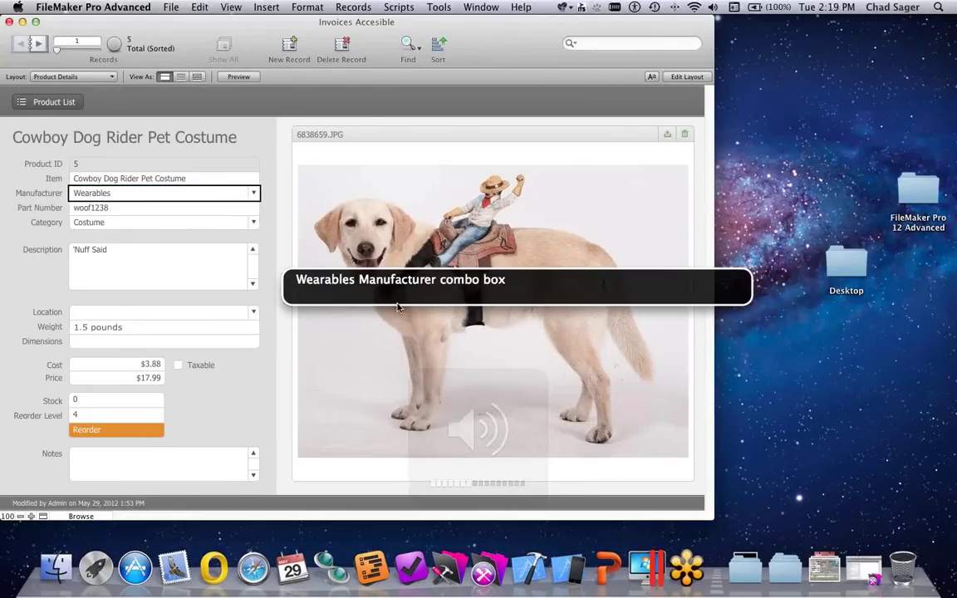
- Have VoiceOver read the Manufacturer, Item and Location fields, moving its caption panel slightly down the product picture
left_click(138, 192)
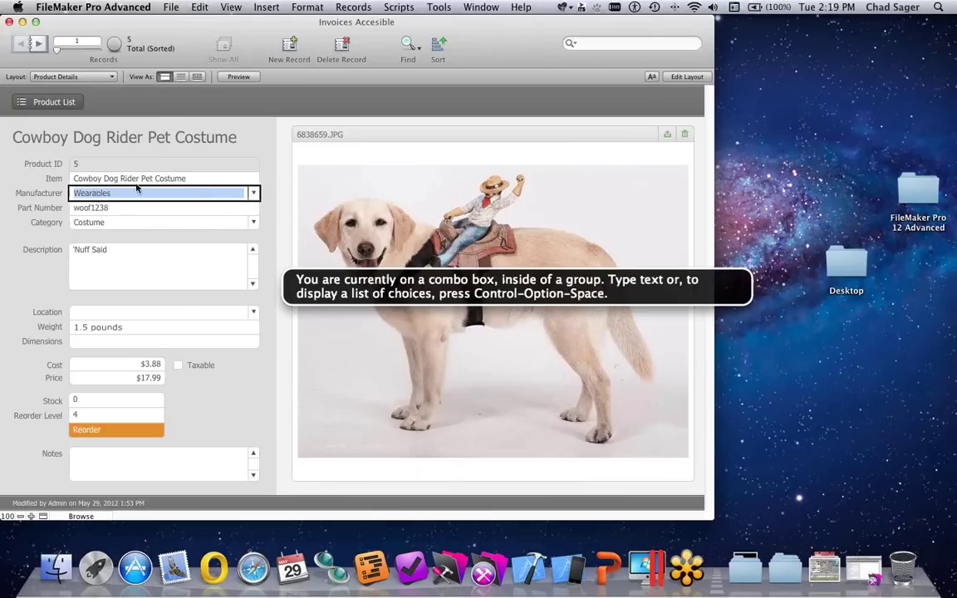
key("XF86AudioLowerVolume")
key("XF86AudioLowerVolume")
key("shift+Tab")
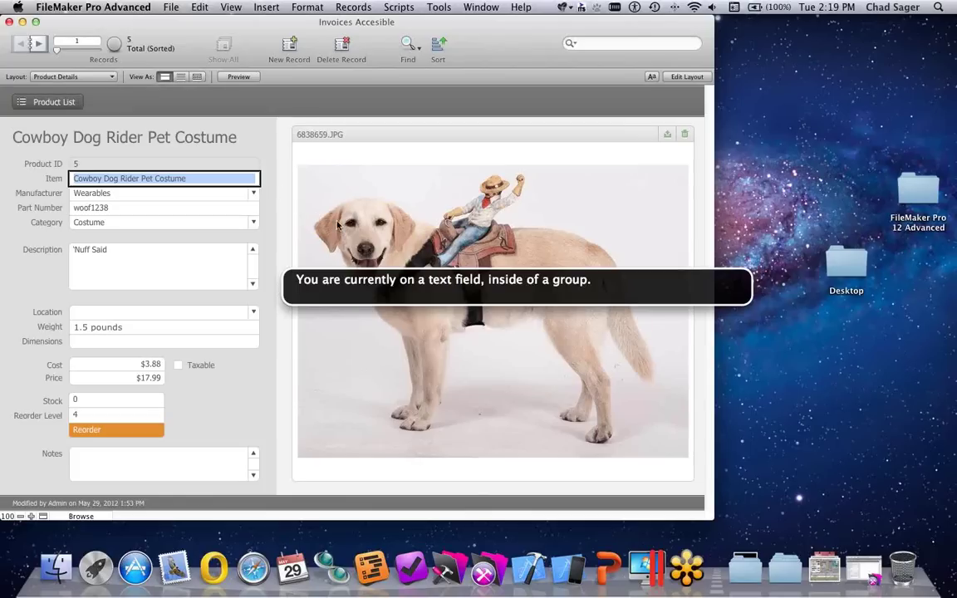
left_click_drag(338, 293, 330, 354)
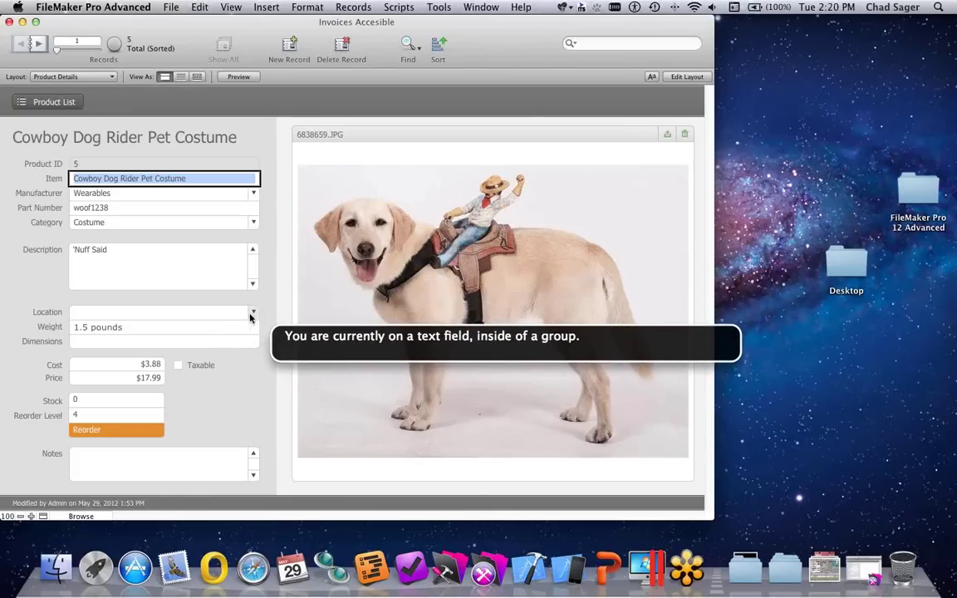
left_click(190, 314)
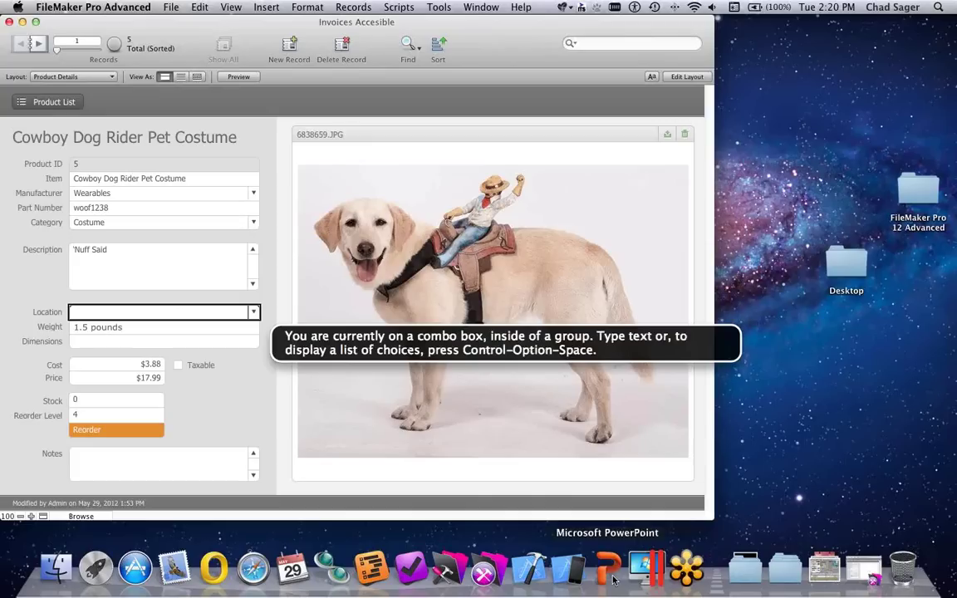
- Mute the sound, switch to the PowerPoint slide show with VoiceOver off, and show the slide on guidelines for composing accessibility text
key("XF86AudioMute")
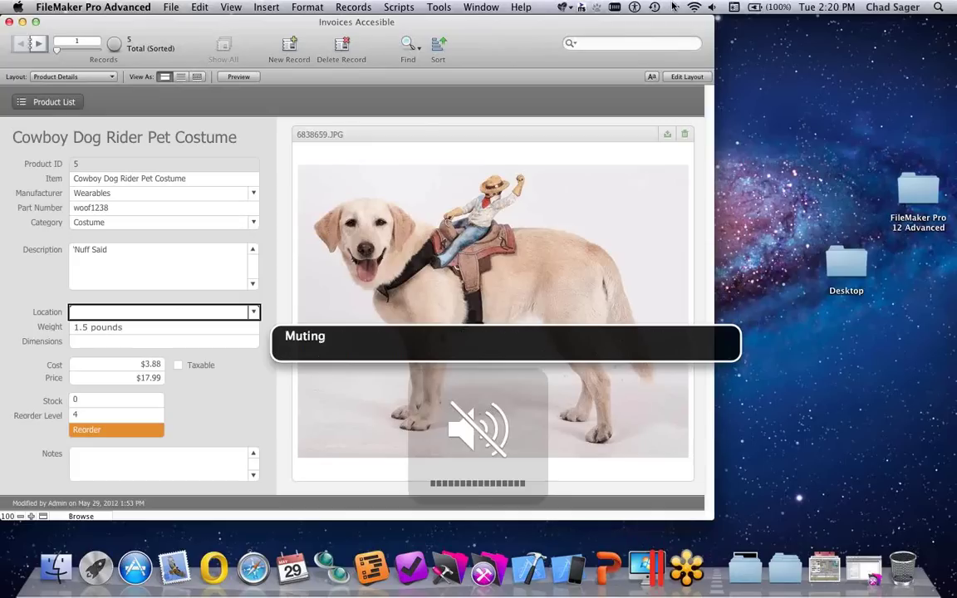
key("ctrl+Right")
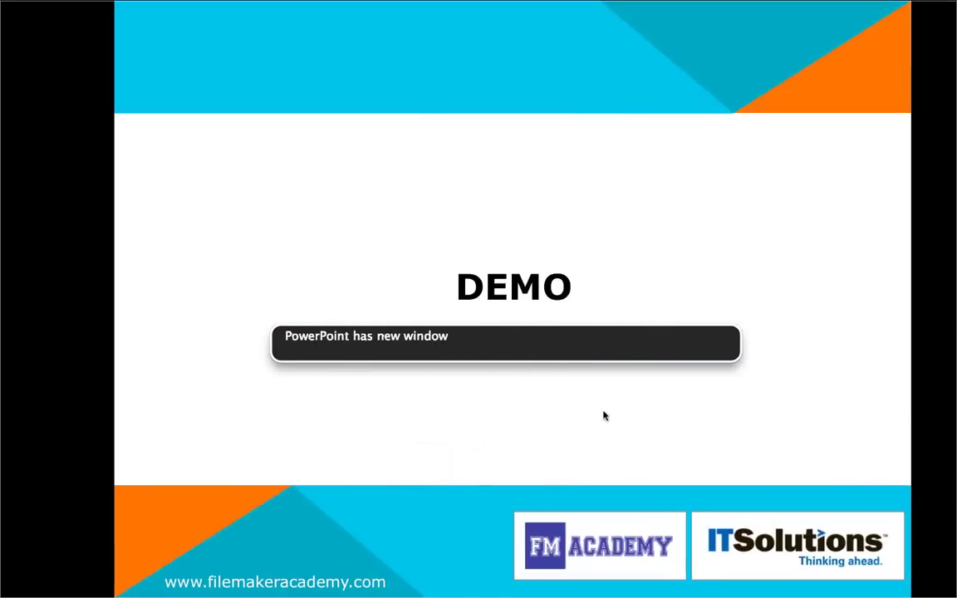
key("ctrl+Left")
key("ctrl+Right")
key("super+F5")
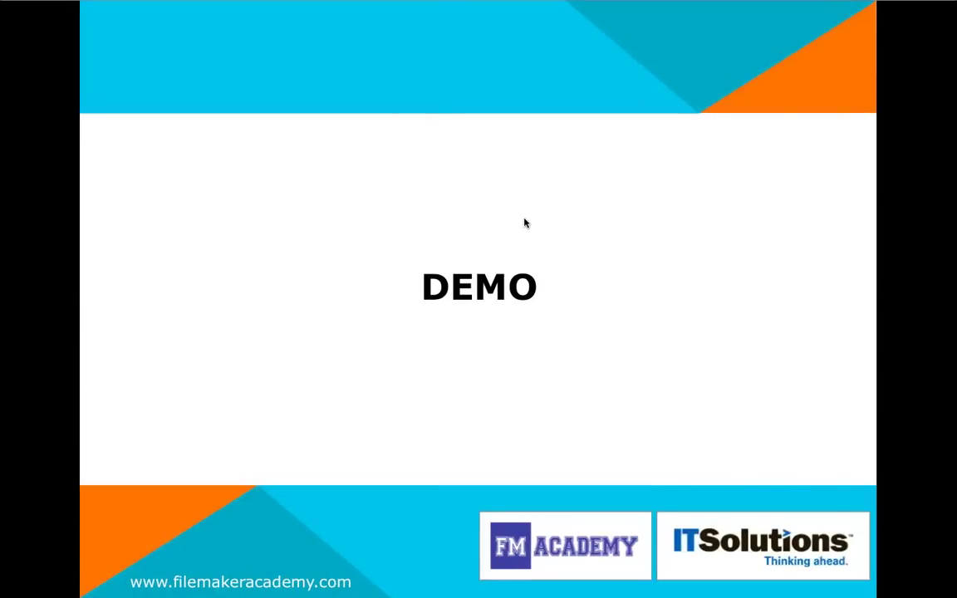
key("Right")
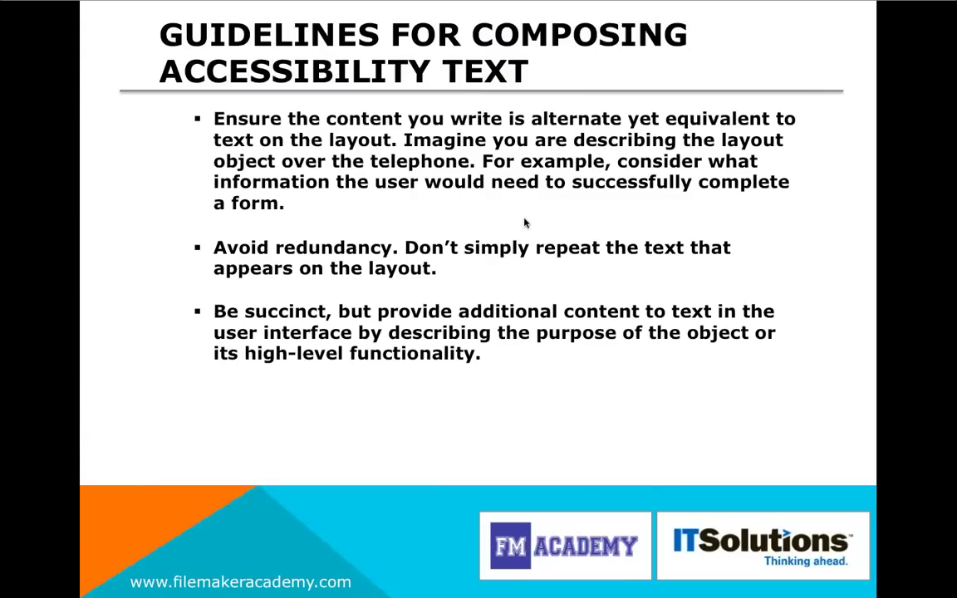
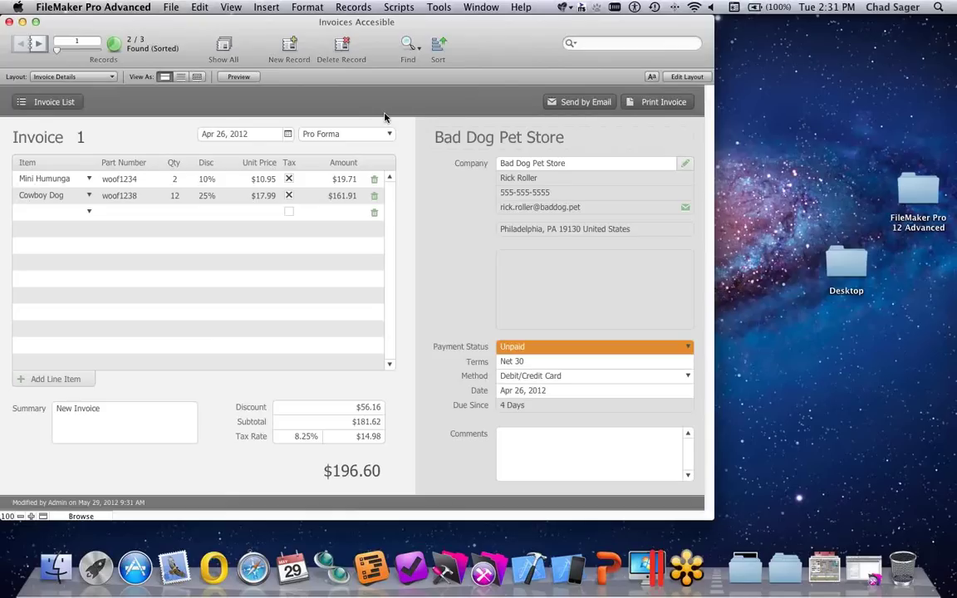
- Turn on VoiceOver and have it read the date and type fields of Invoice 1
key("super+F5")
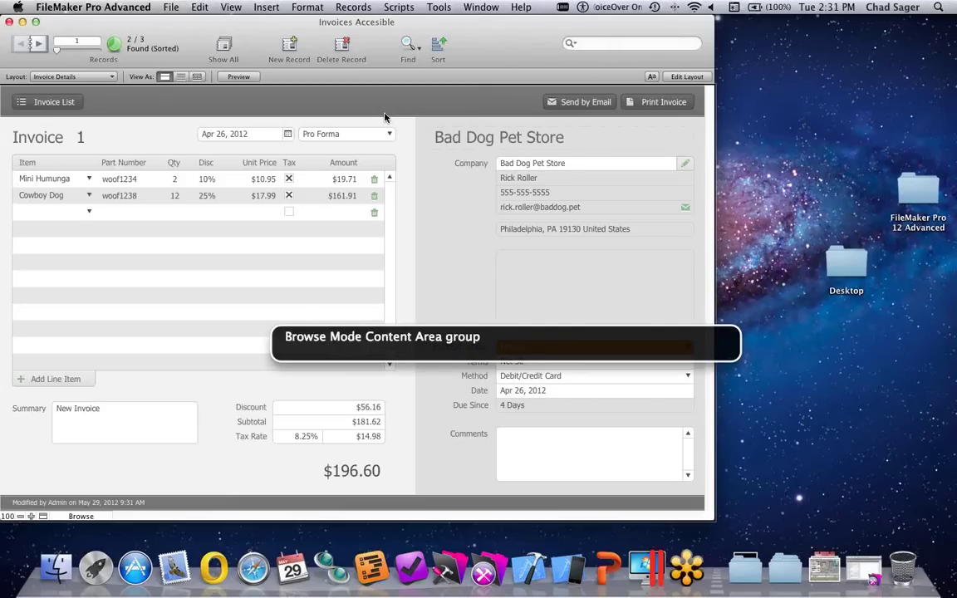
key("Tab")
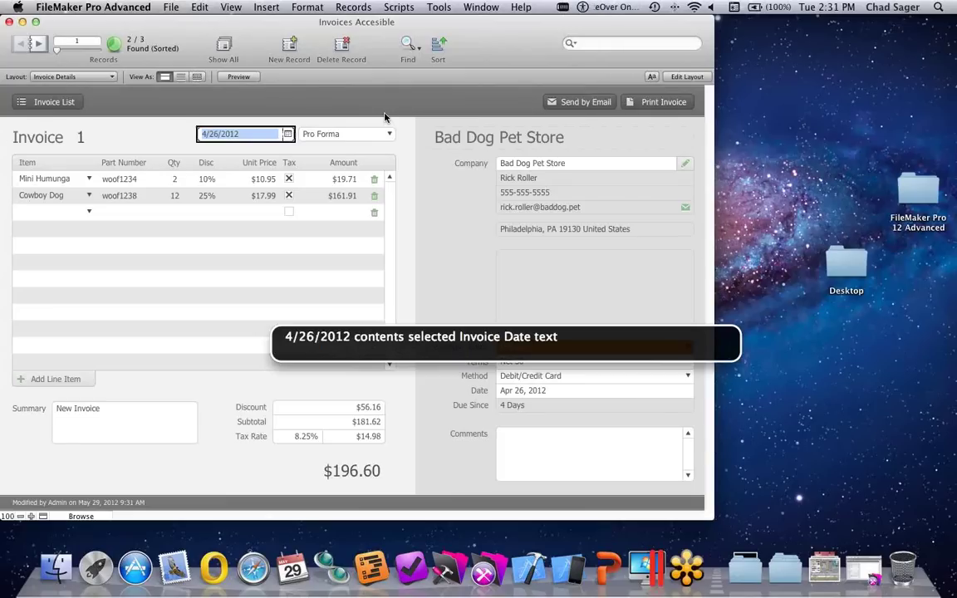
key("Tab")
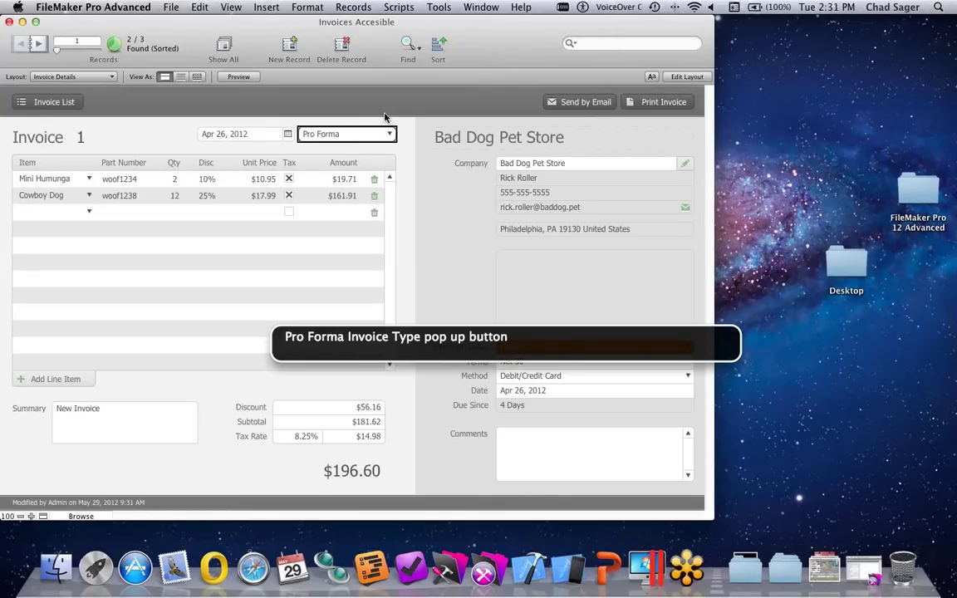
- Browse the invoice type options with VoiceOver and set the type of Invoice 1 to Original
key("space")
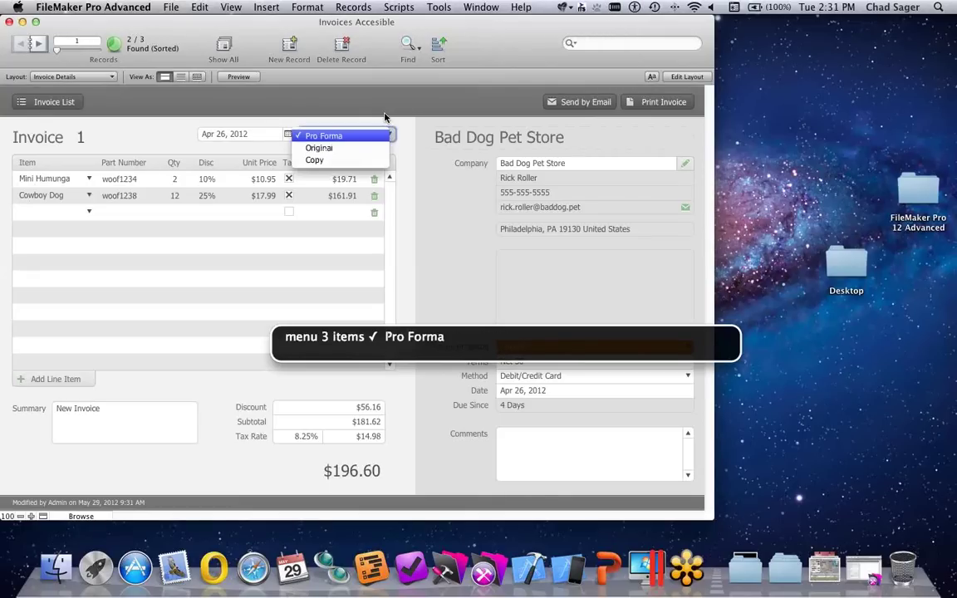
key("Down")
key("Down")
key("Up")
key("Up")
key("Down")
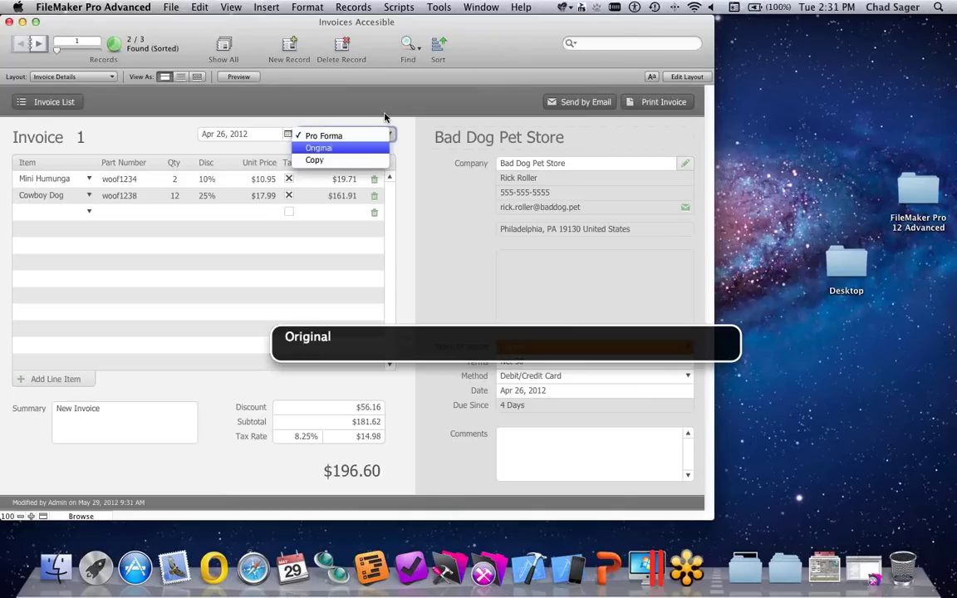
key("Return")
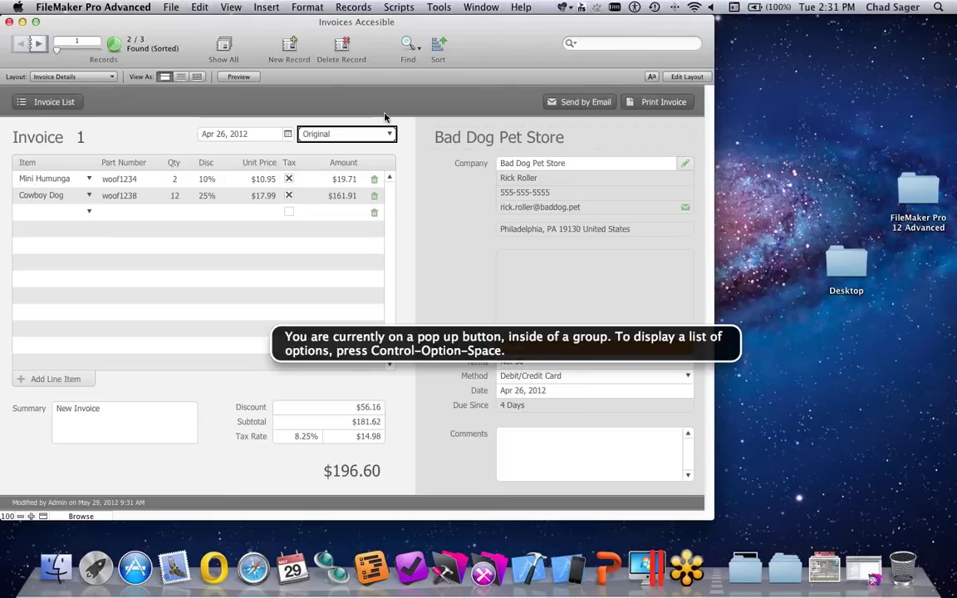
- Move forward through the line item fields and delete controls of Invoice 1 to hear their VoiceOver labels
key("Tab")
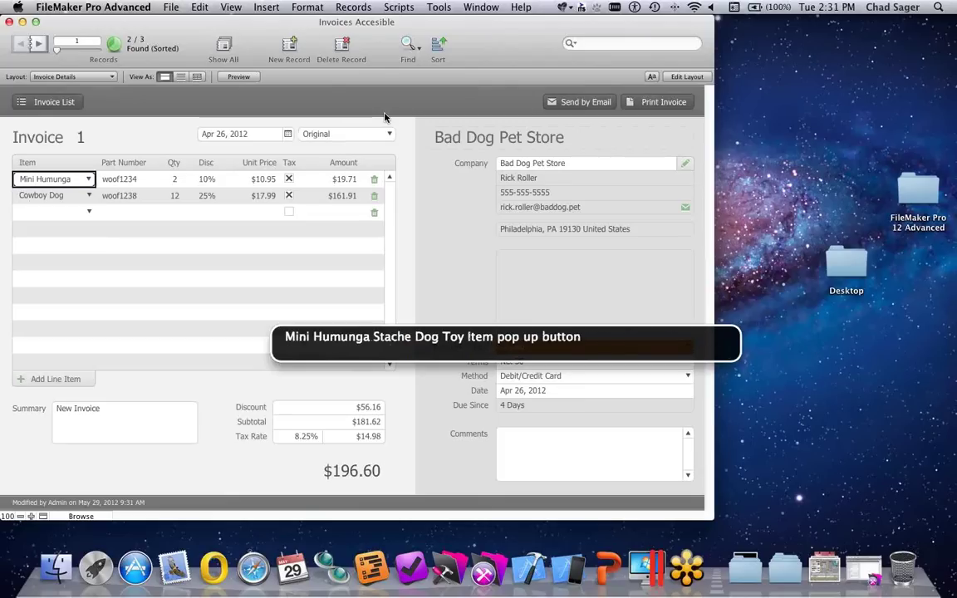
key("Tab")
key("Tab")
key("Tab")
key("Tab")
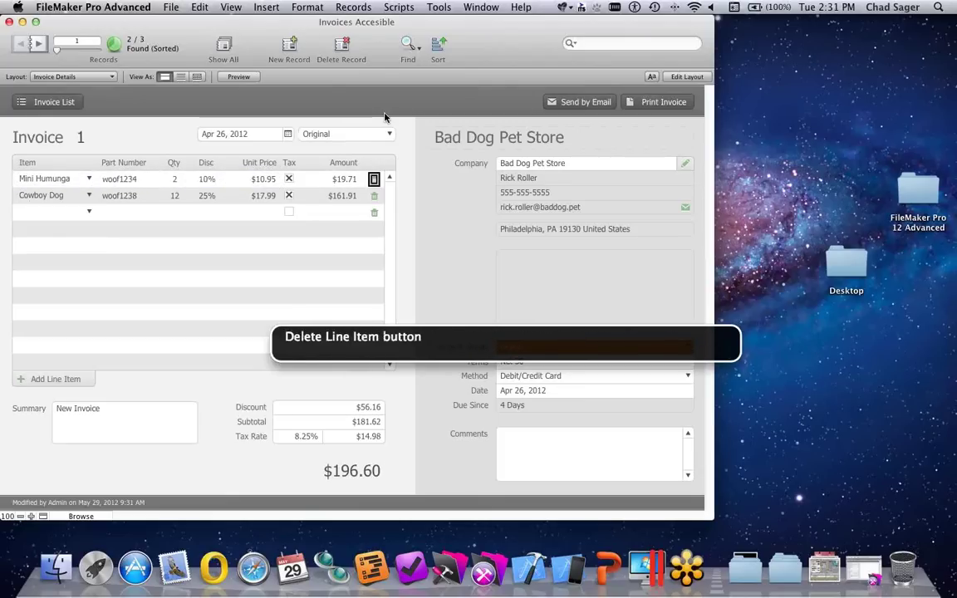
key("Tab")
key("Tab")
key("Tab")
key("Tab")
key("Tab")
key("Tab")
key("Tab")
key("Tab")
key("Tab")
key("Tab")
key("Tab")
key("Tab")
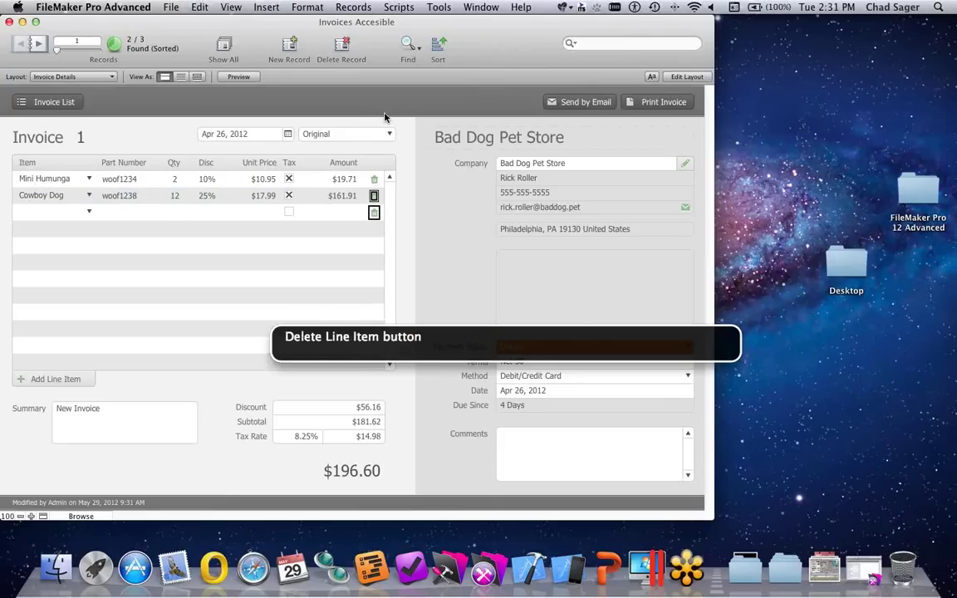
- Move the focus back through the line items toward the invoice header fields, listening to each VoiceOver label
key("Up")
key("shift+Tab")
key("shift+Tab")
key("shift+Tab")
key("shift+Tab")
key("shift+Tab")
key("shift+Tab")
key("shift+Tab")
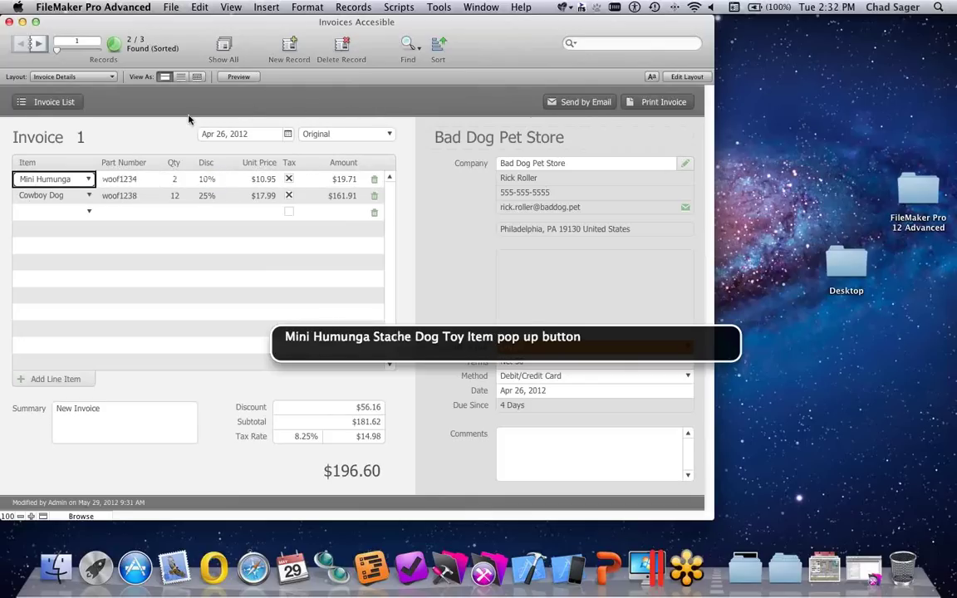
key("shift+Tab")
key("shift+Tab")
key("Tab")
key("Tab")
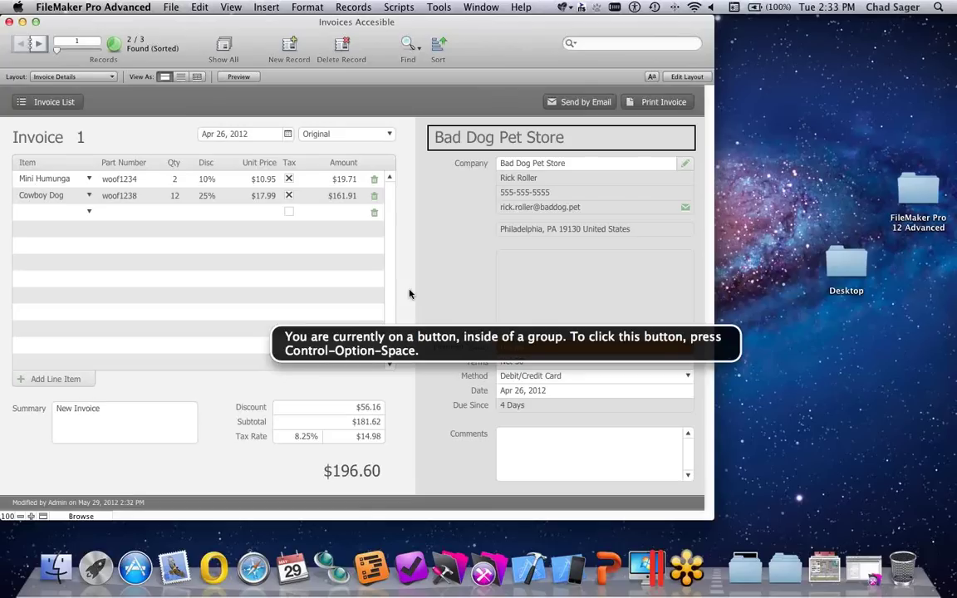
- Step the VoiceOver cursor back from the Bad Dog Pet Store heading to the Invoice heading text
key("ctrl+alt+Left")
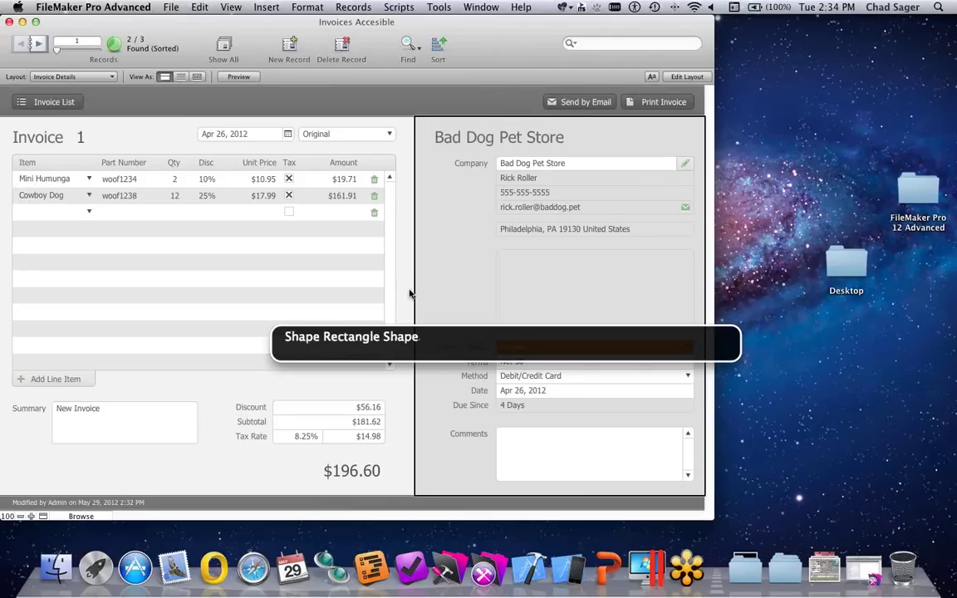
key("ctrl+alt+Left")
key("ctrl+alt+Left")
key("ctrl+alt+Left")
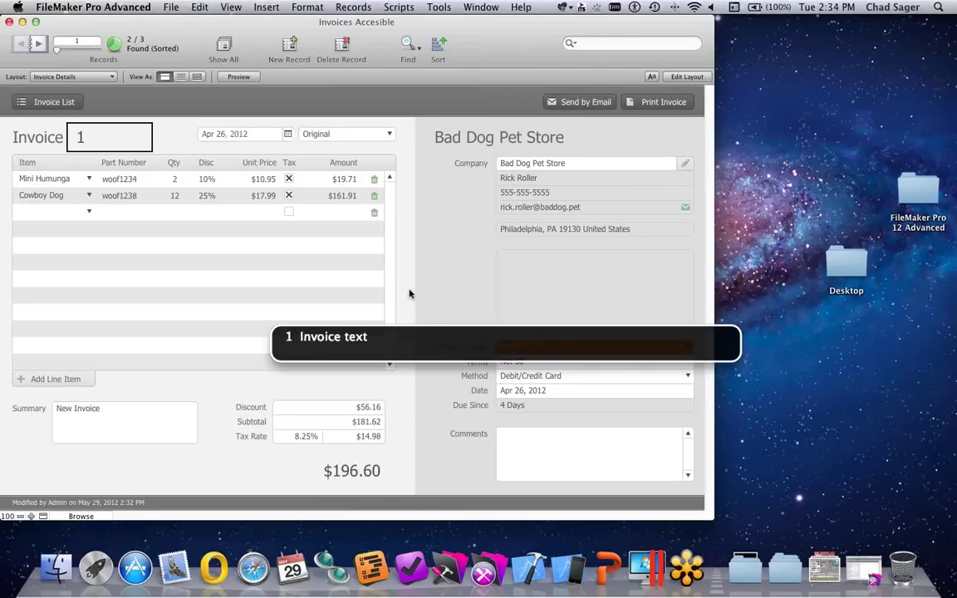
key("ctrl+alt+Left")
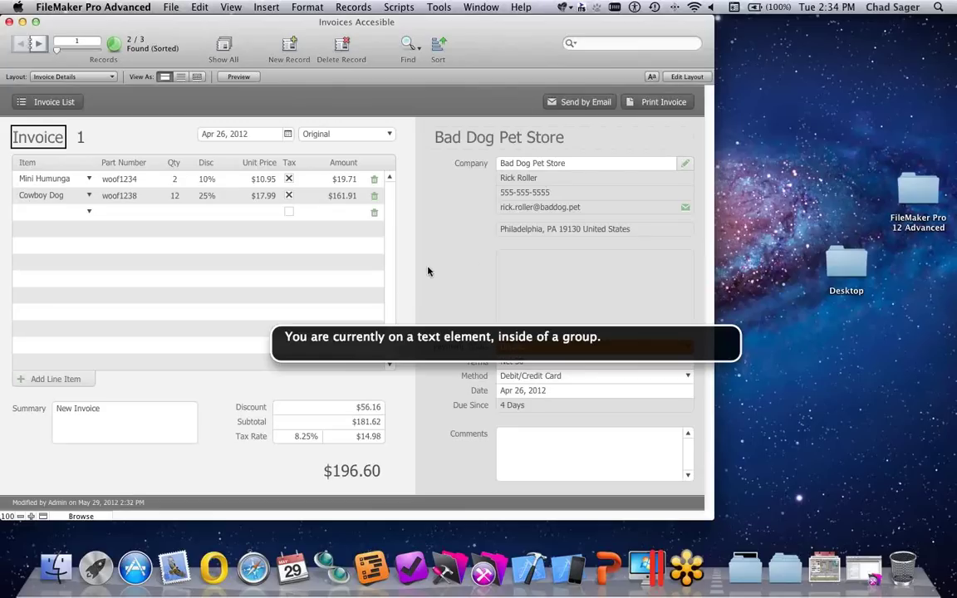
- Turn VoiceOver off and bring up the Universal Access preferences over the invoice window
key("super+F5")
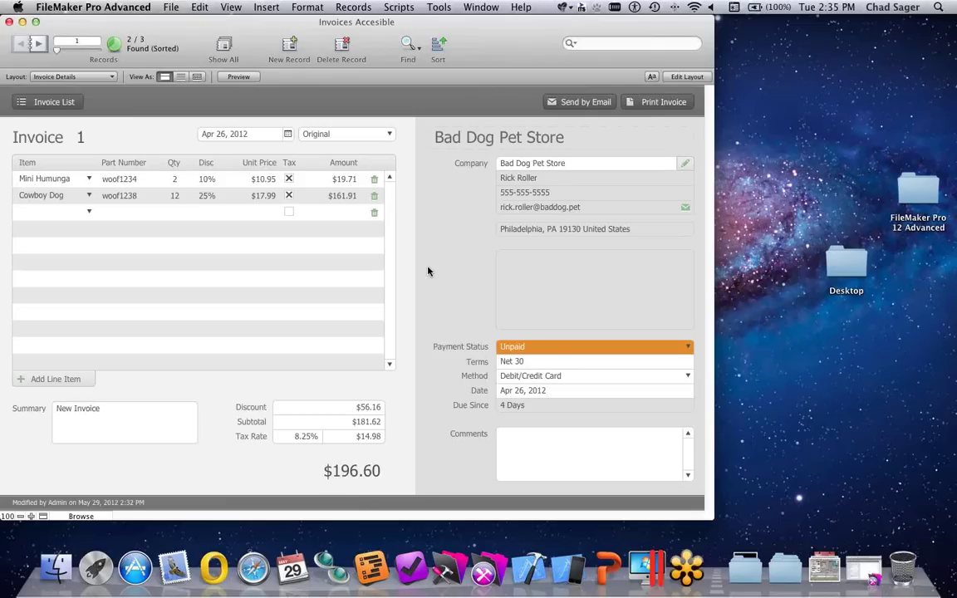
left_click(636, 7)
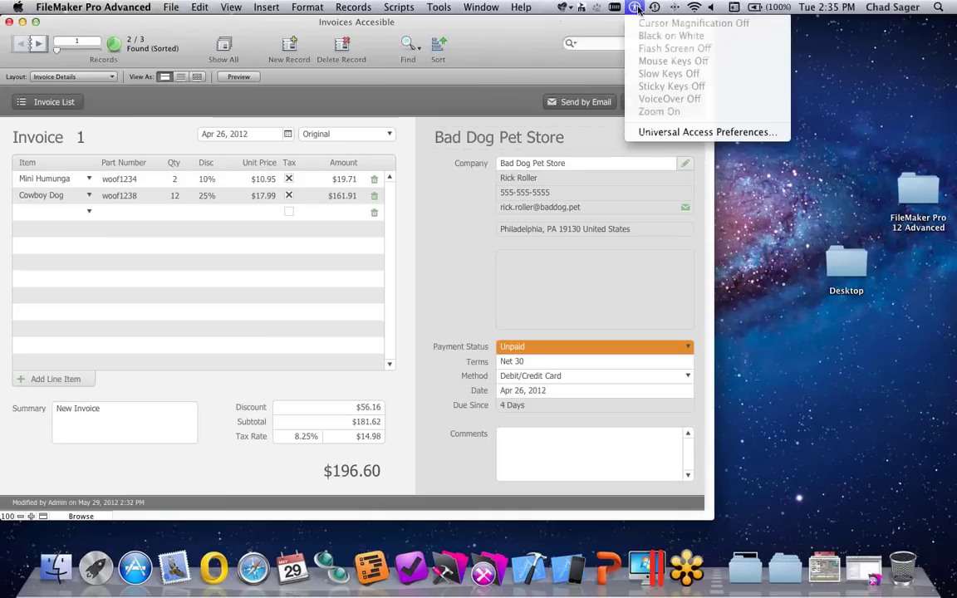
left_click(655, 133)
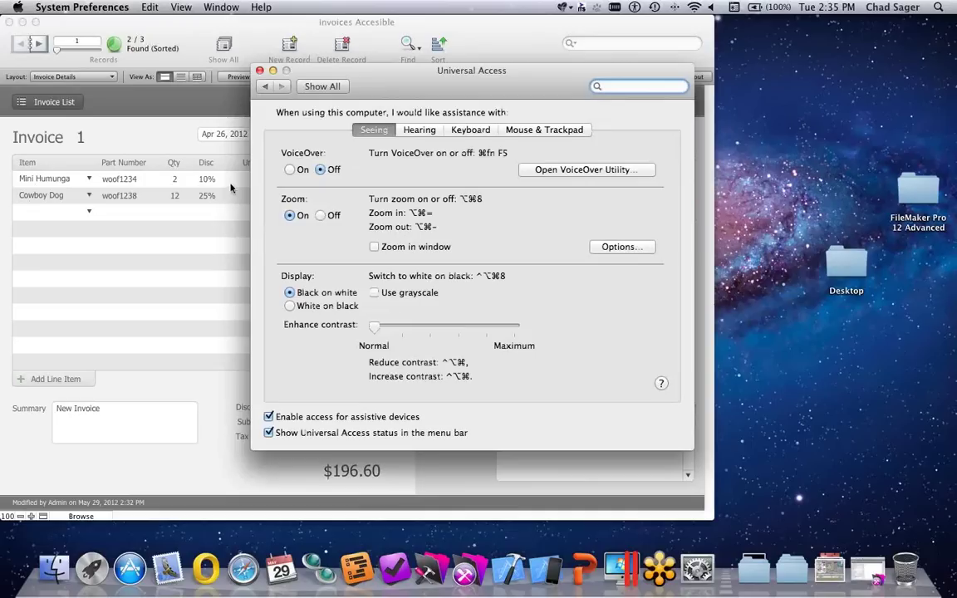
left_click_drag(348, 77, 357, 74)
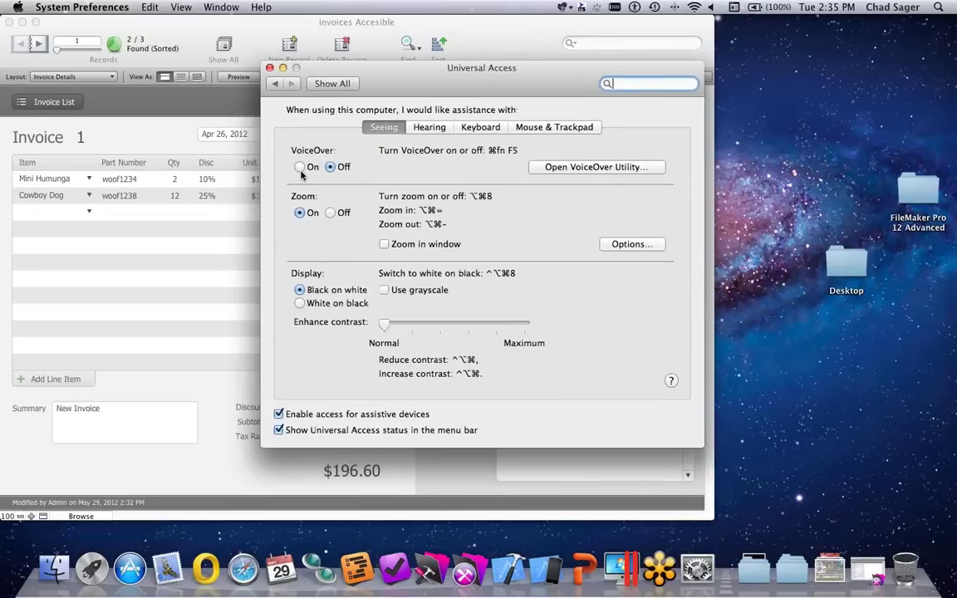
- Turn VoiceOver on and back off in the Universal Access preferences, and quit System Preferences
left_click(299, 168)
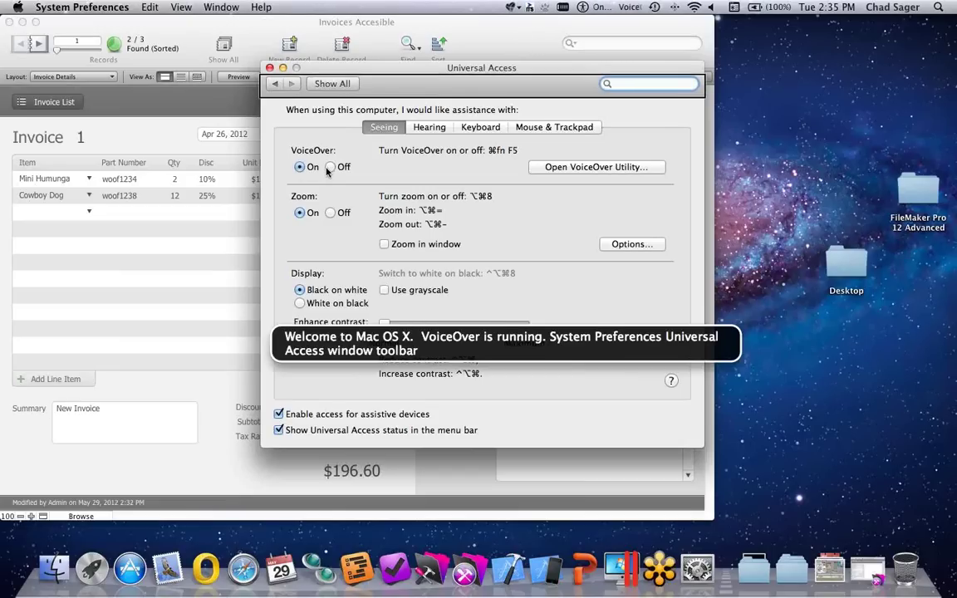
left_click(330, 167)
key("super+q")
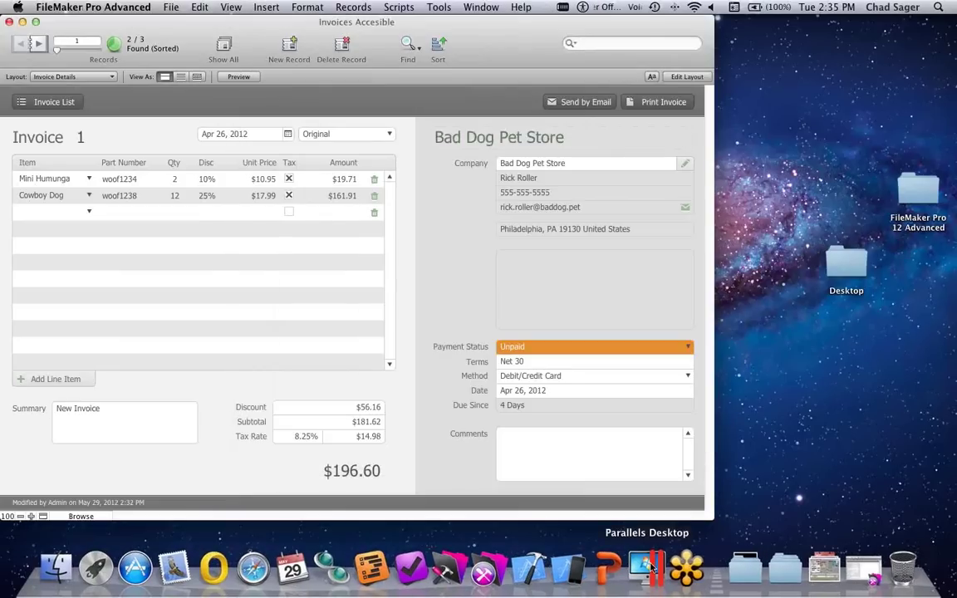
- Switch to the Windows 7 machine in Parallels Desktop and unlock it with the account password
left_click(651, 569)
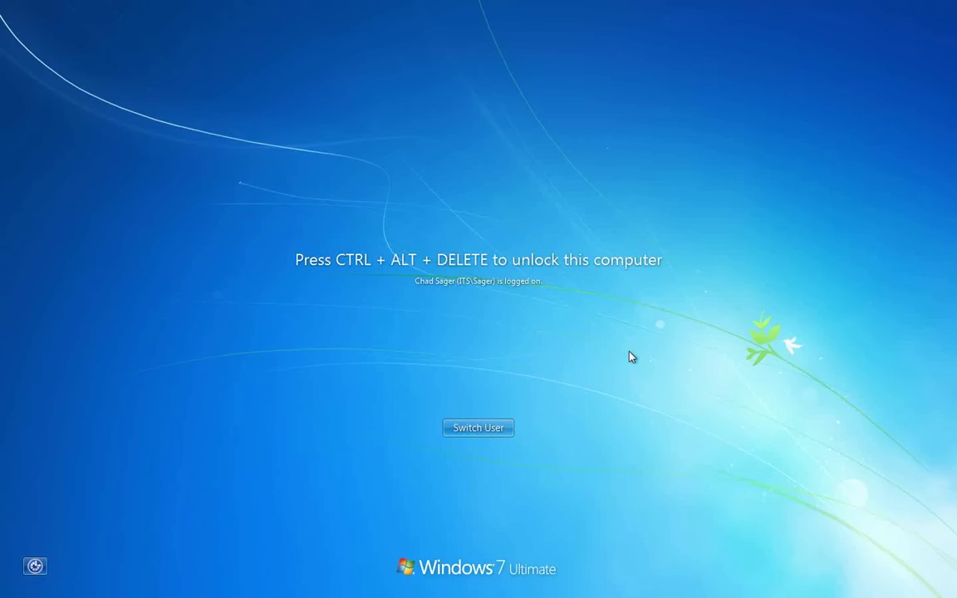
key("ctrl+alt+Delete")
type("•••••")
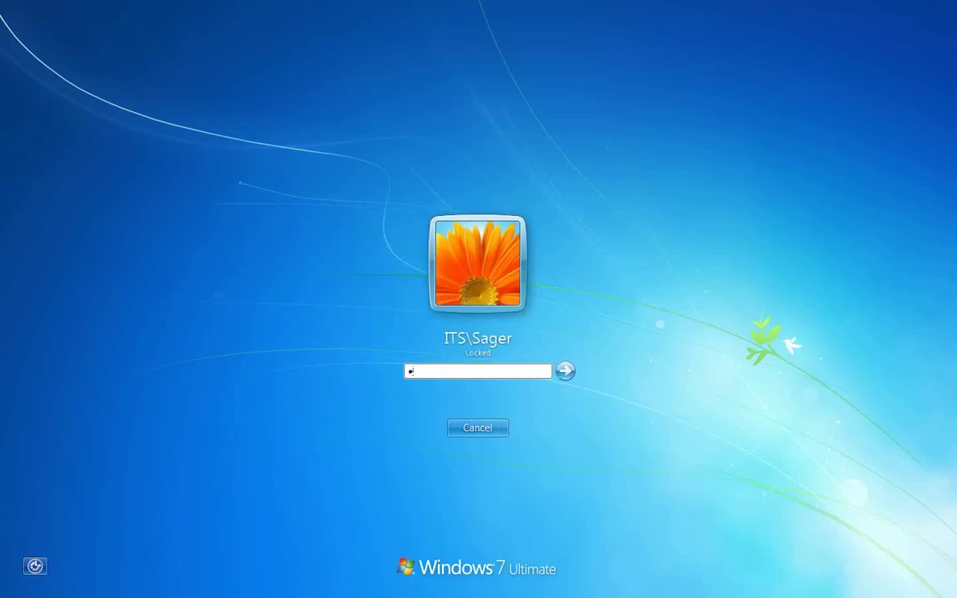
type("•••••••••••")
key("Return")
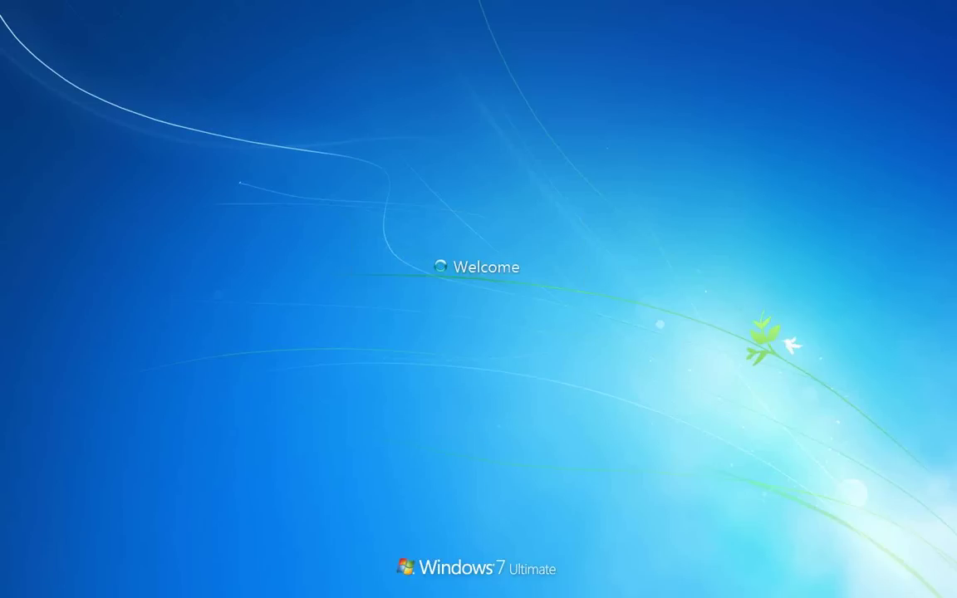
- Enable Turn on Narrator in the Ease of Access Center's "Use the computer without a display" settings, and close the window without applying
key("super")
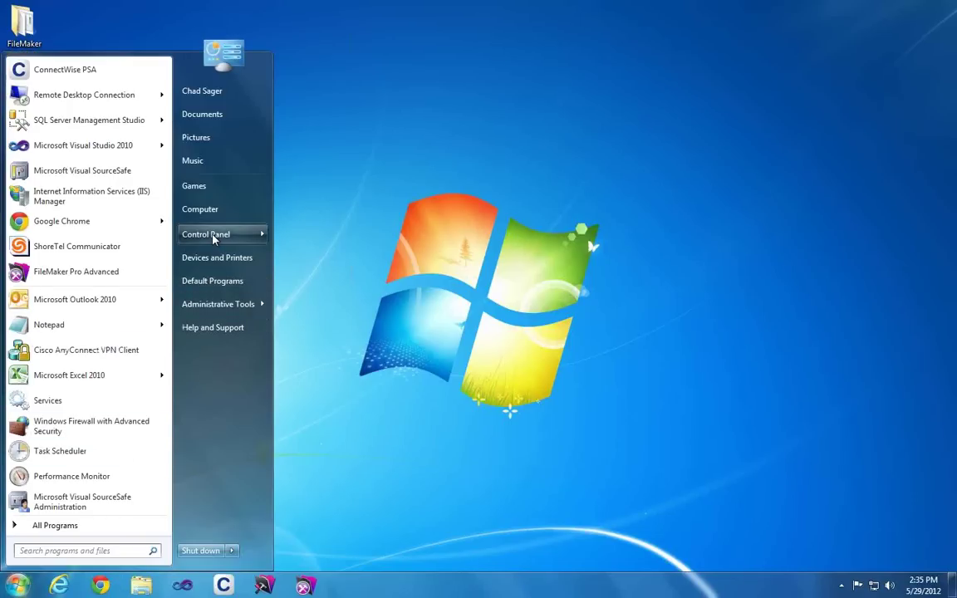
mouse_move(213, 239)
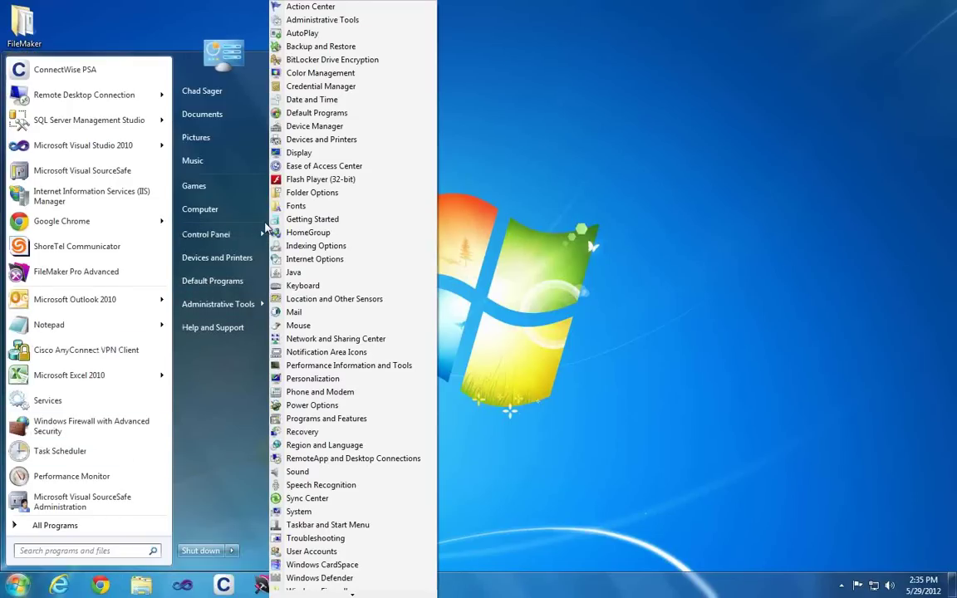
left_click(316, 166)
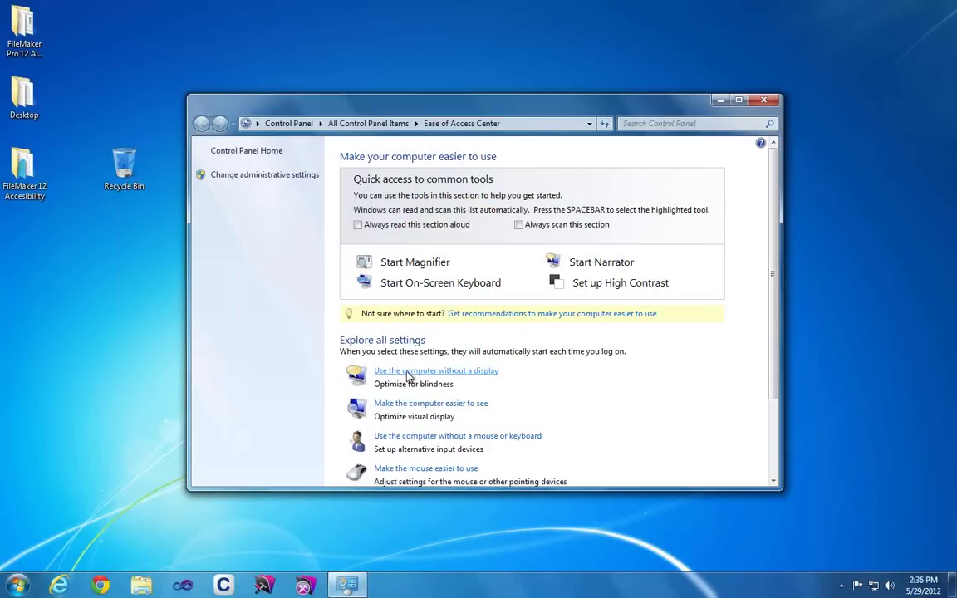
left_click(376, 370)
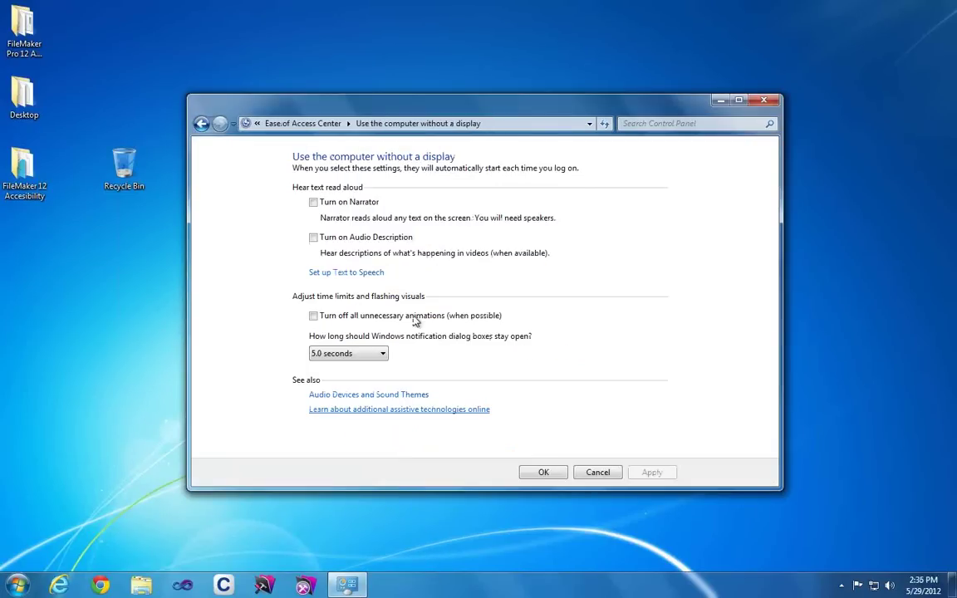
left_click(313, 202)
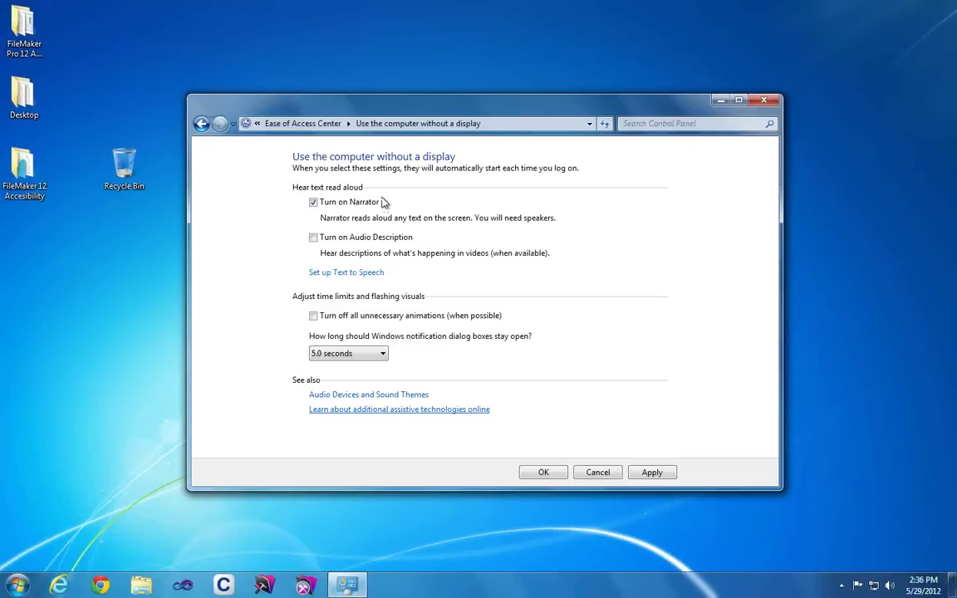
left_click(765, 102)
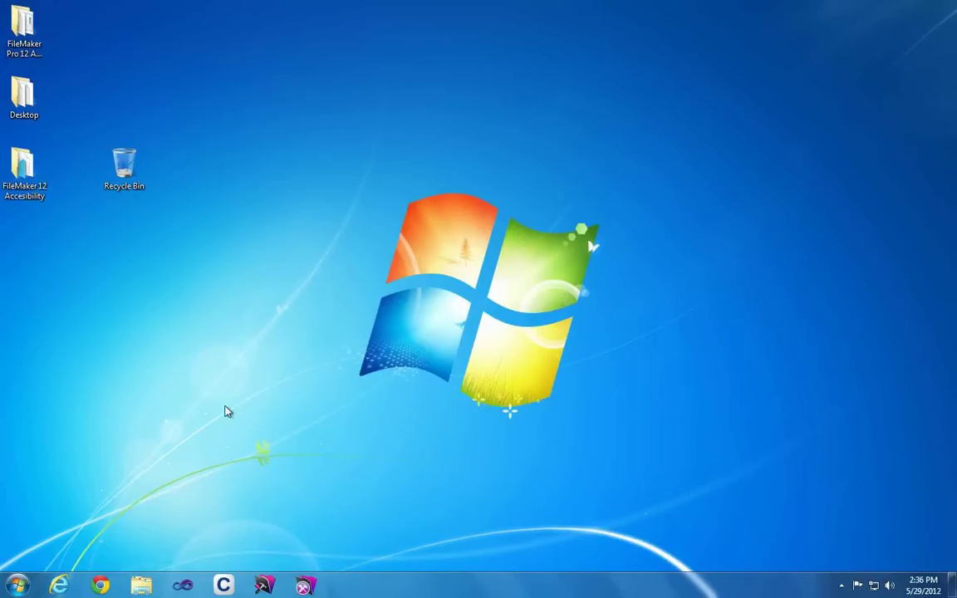